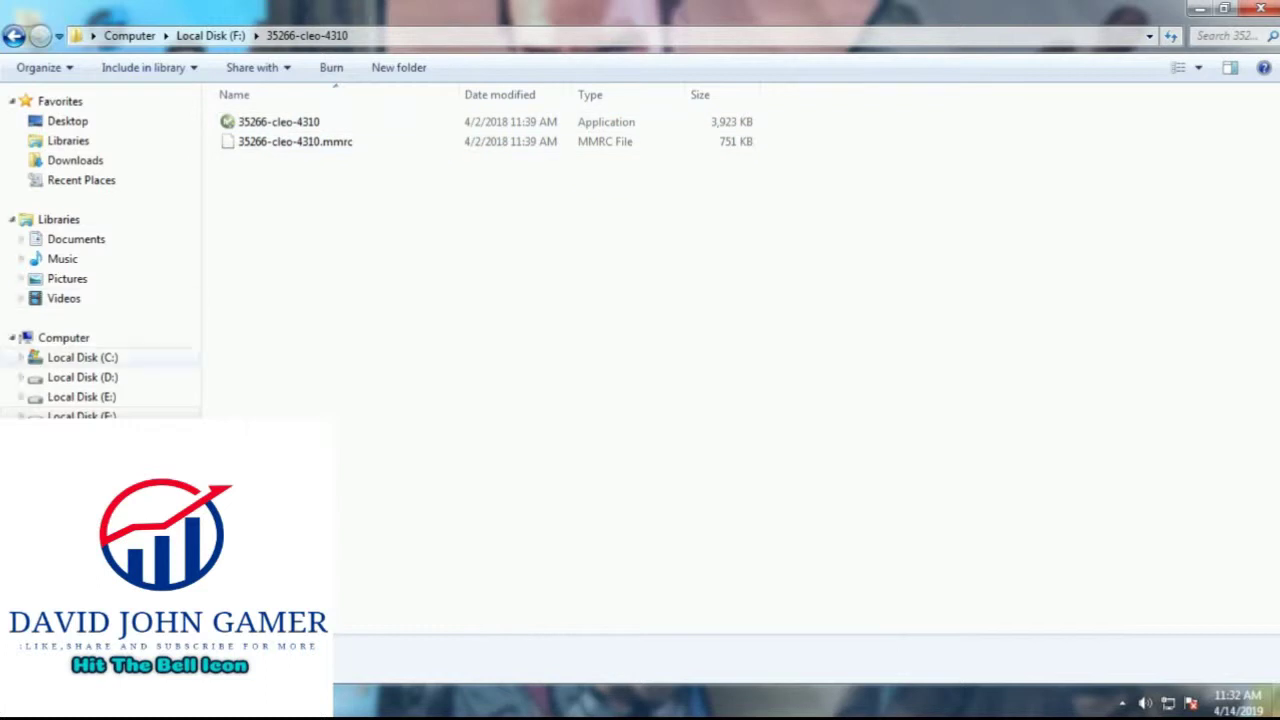
{"action": "left_click", "coordinate": [82, 396]}
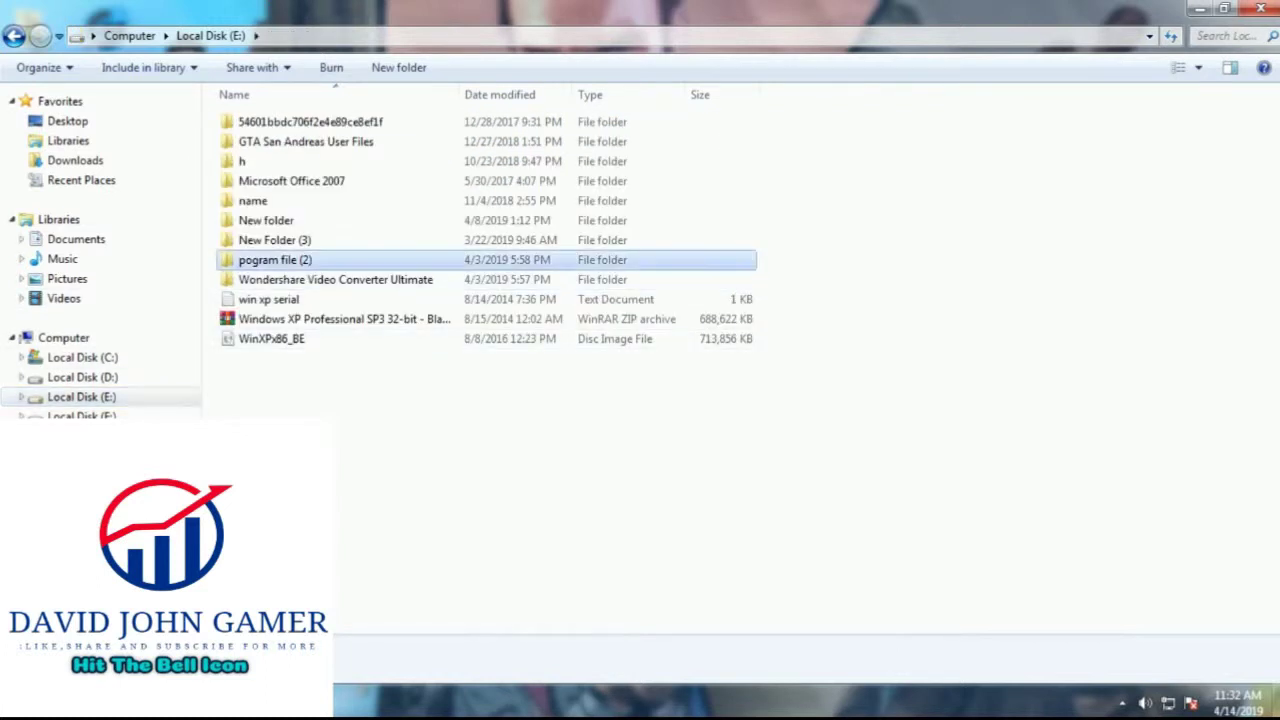
{"action": "double_click", "coordinate": [275, 259]}
{"action": "left_click", "coordinate": [253, 220]}
{"action": "double_click", "coordinate": [253, 220]}
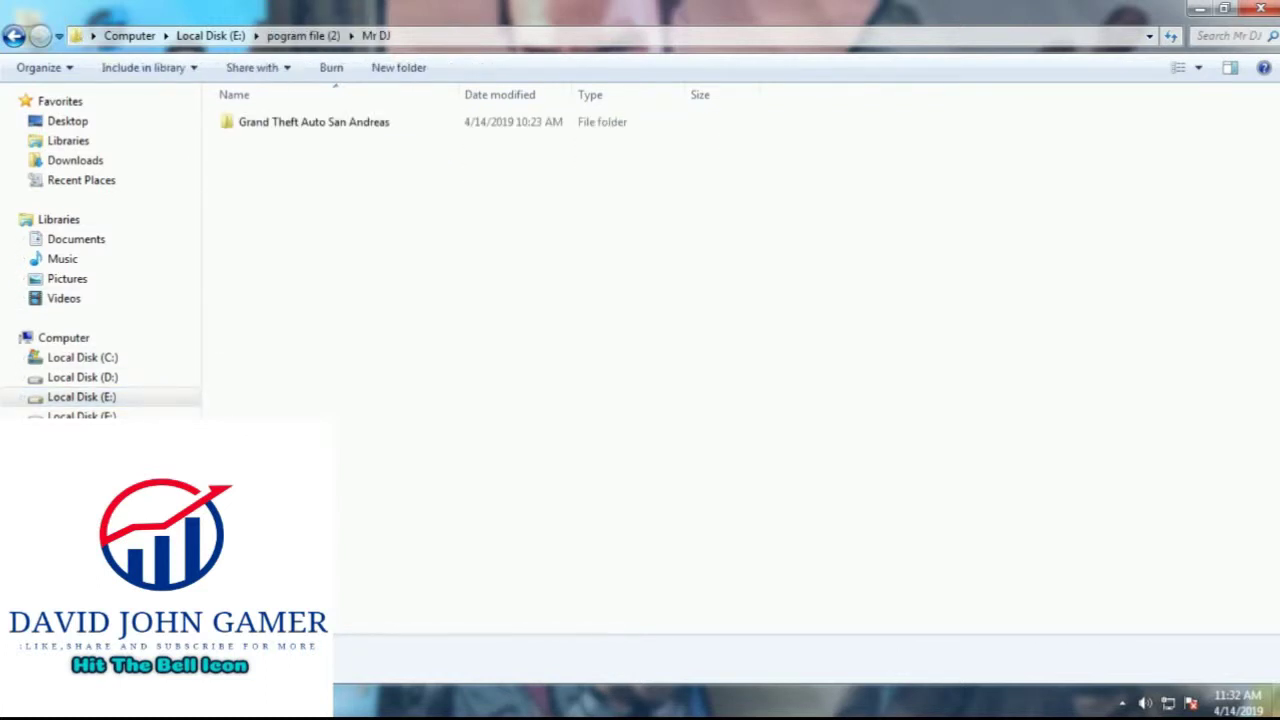
{"action": "left_click", "coordinate": [300, 121]}
{"action": "double_click", "coordinate": [300, 121]}
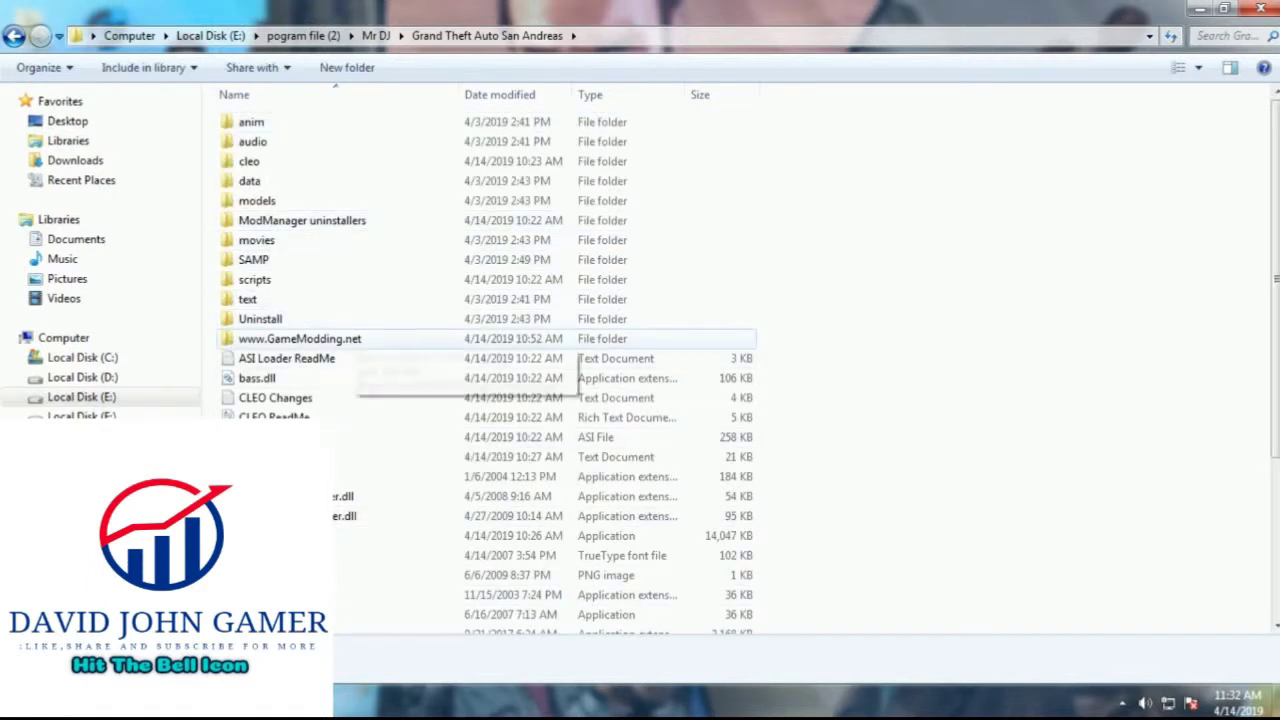
{"action": "double_click", "coordinate": [348, 339]}
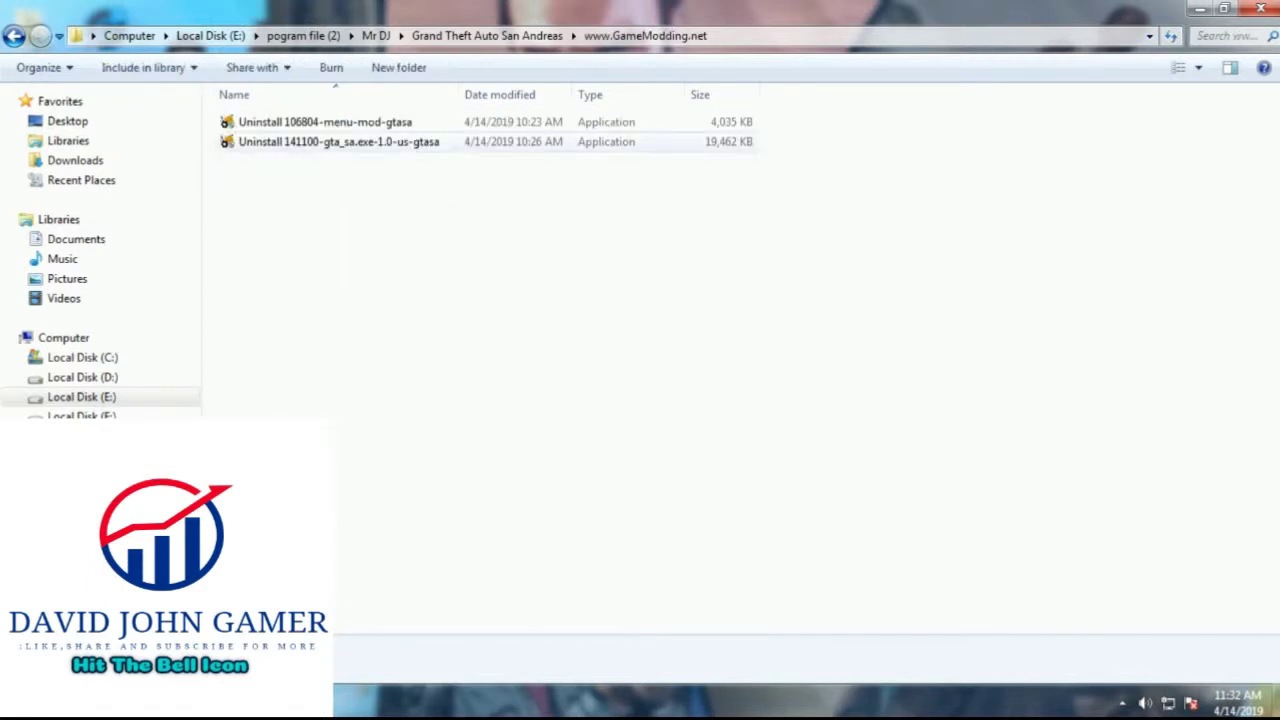
{"action": "key", "text": "BackSpace"}
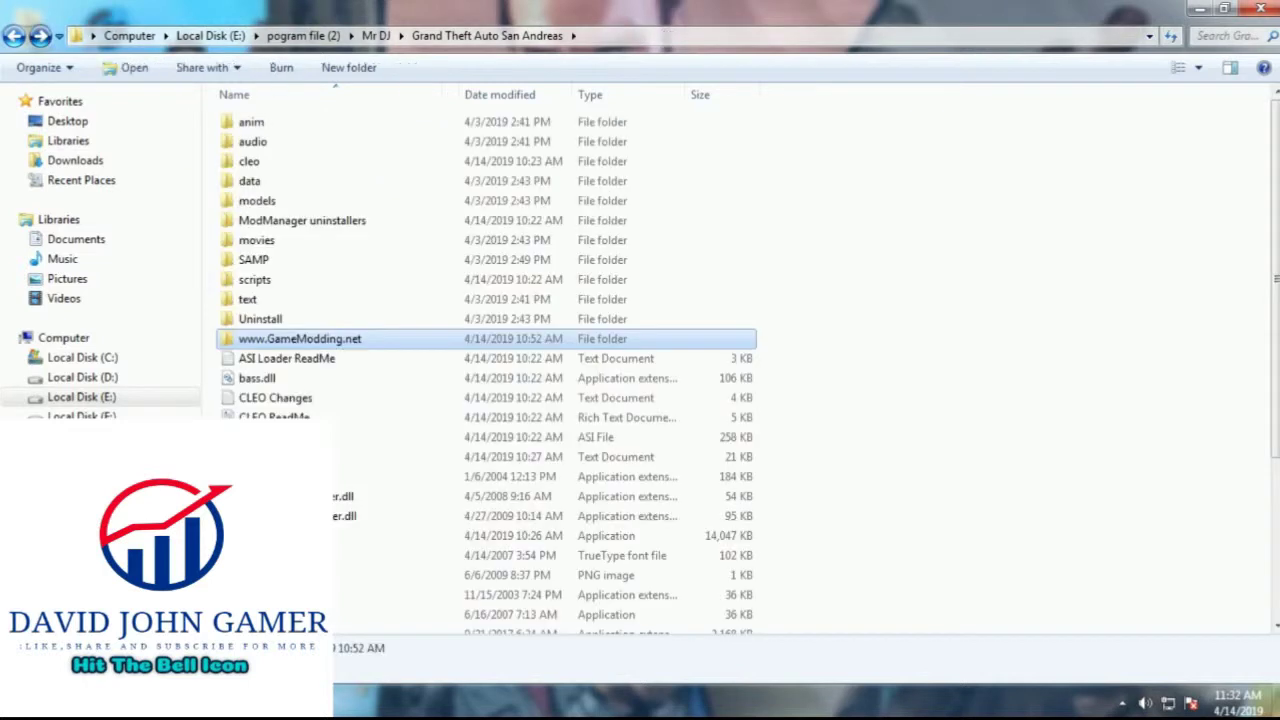
Step: Uninstall the CLEO 4.3.10 mod using its uninstaller in ModManager uninstallers, and dismiss the compatibility prompt as installed correctly
{"action": "double_click", "coordinate": [302, 220]}
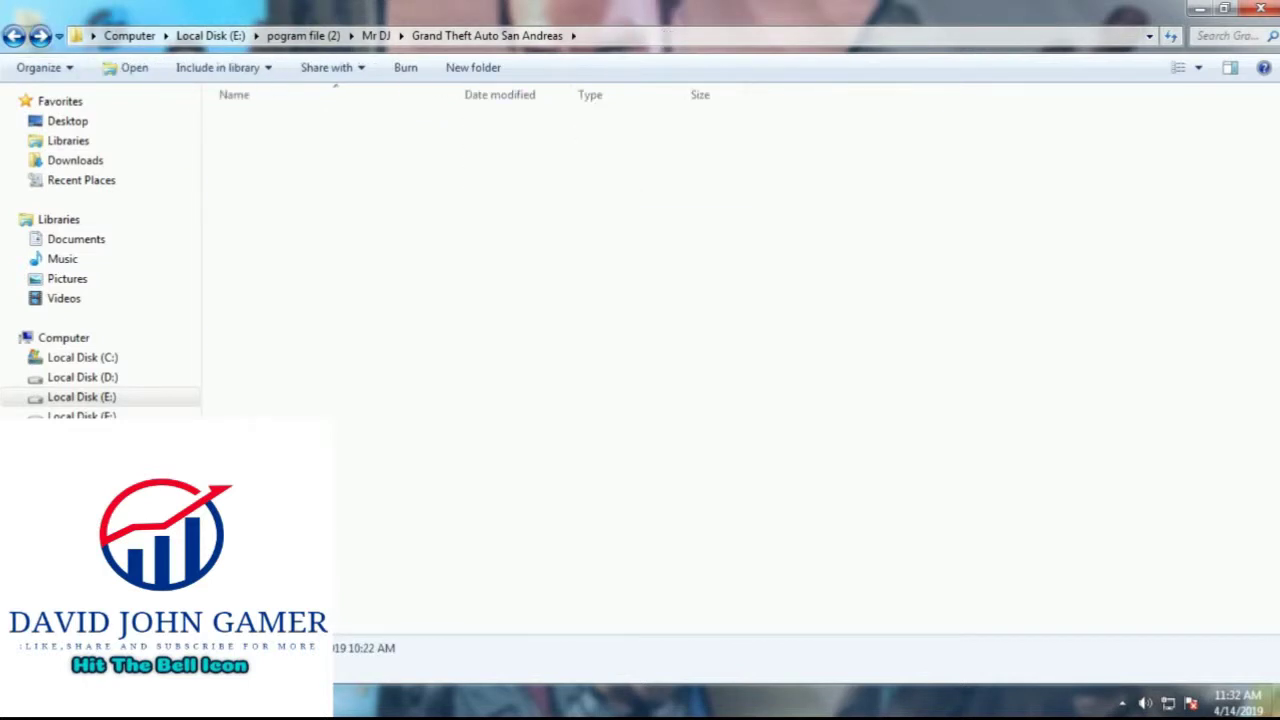
{"action": "left_click", "coordinate": [320, 122]}
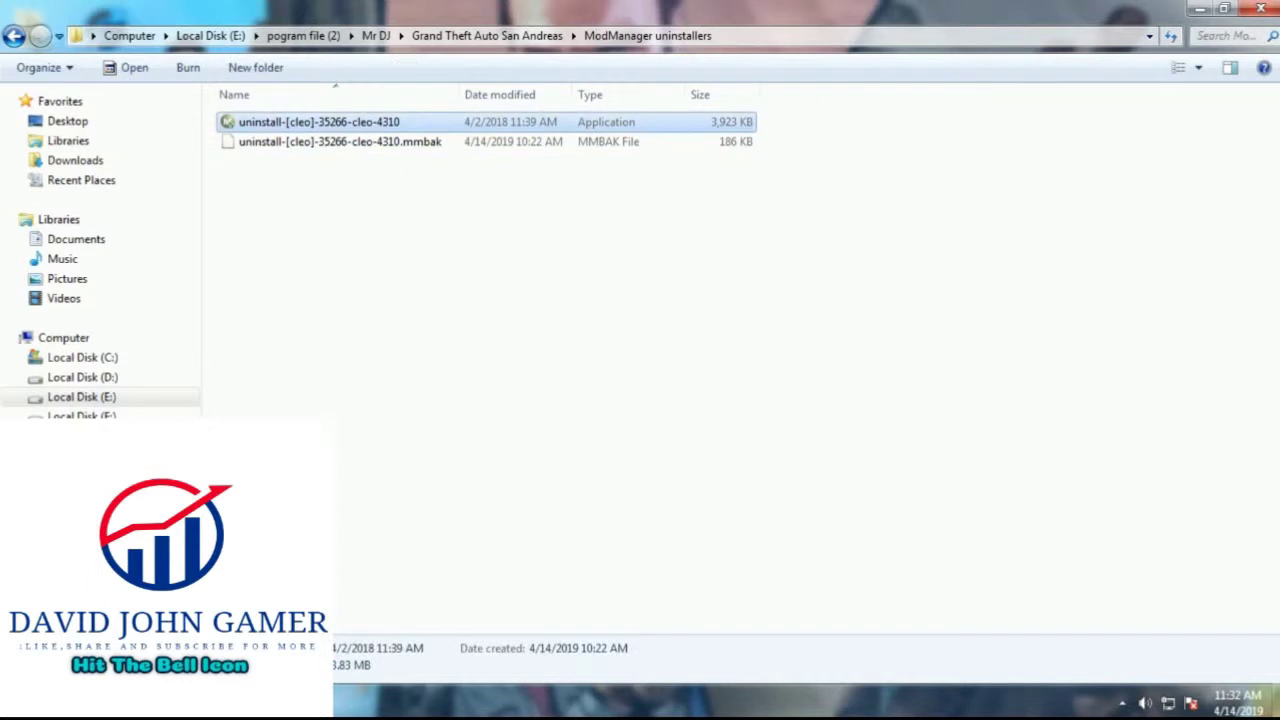
{"action": "key", "text": "Return"}
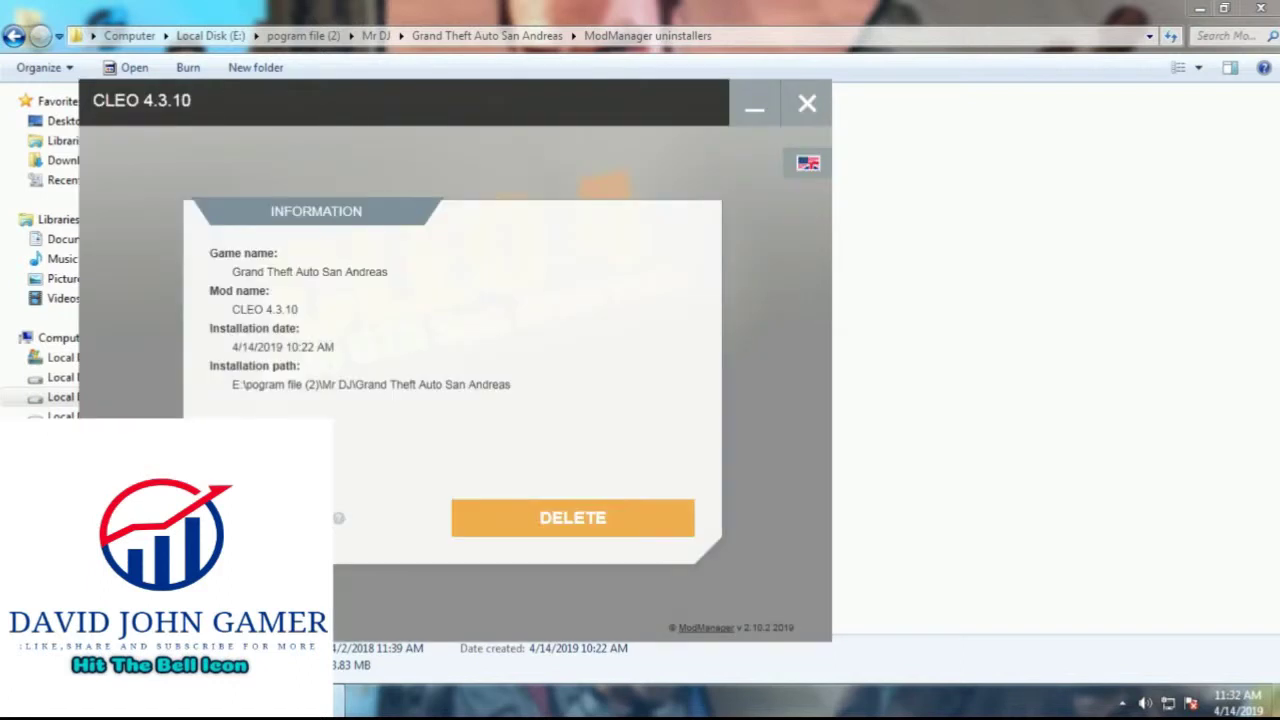
{"action": "left_click", "coordinate": [572, 517]}
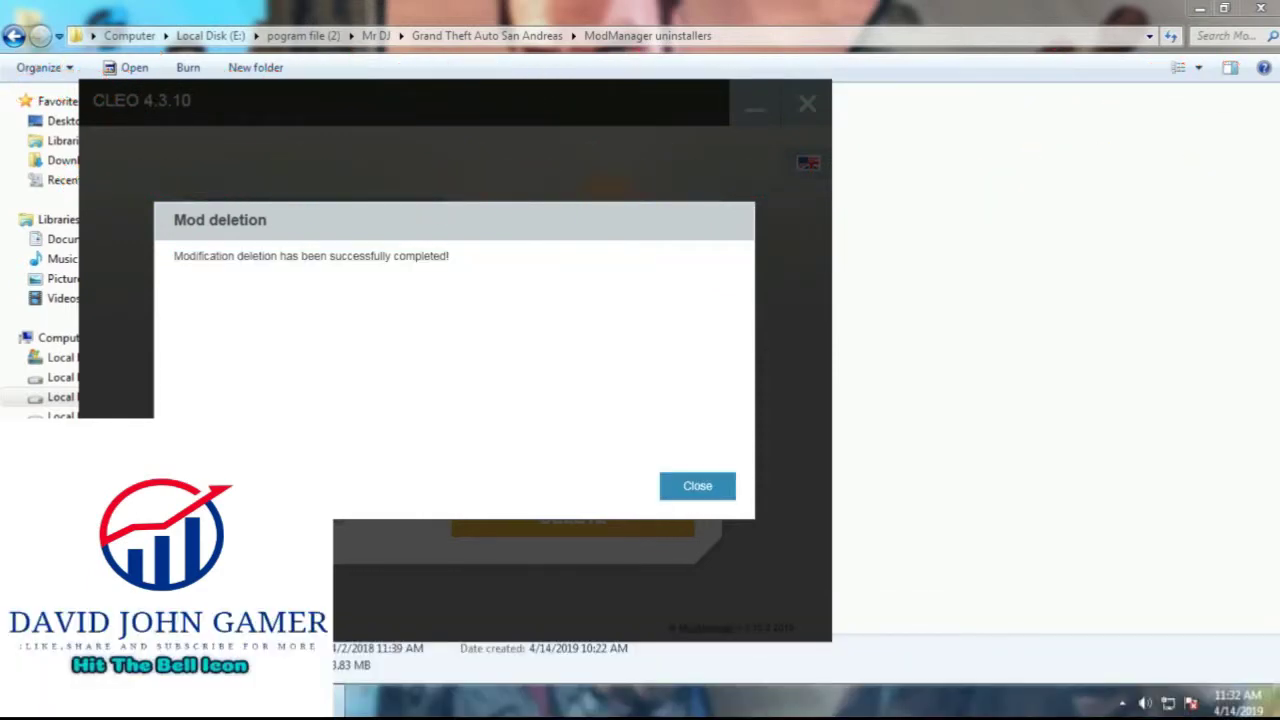
{"action": "left_click", "coordinate": [697, 486]}
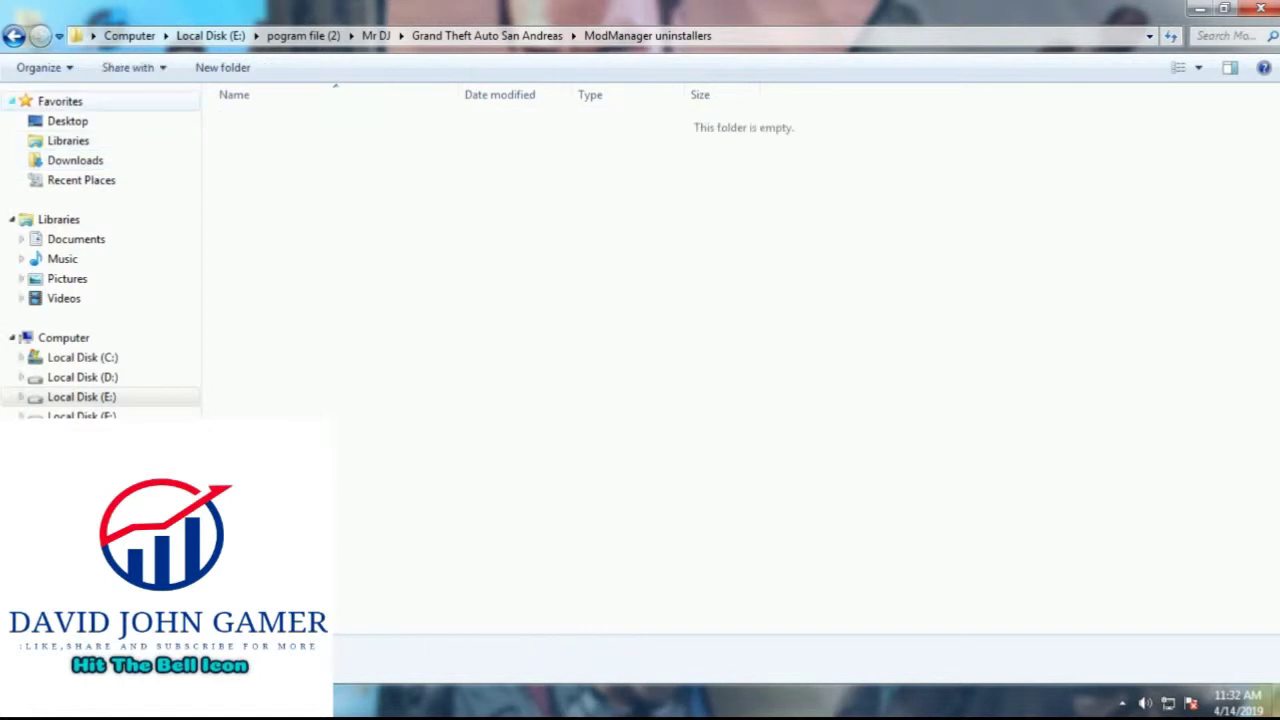
{"action": "left_click", "coordinate": [14, 37]}
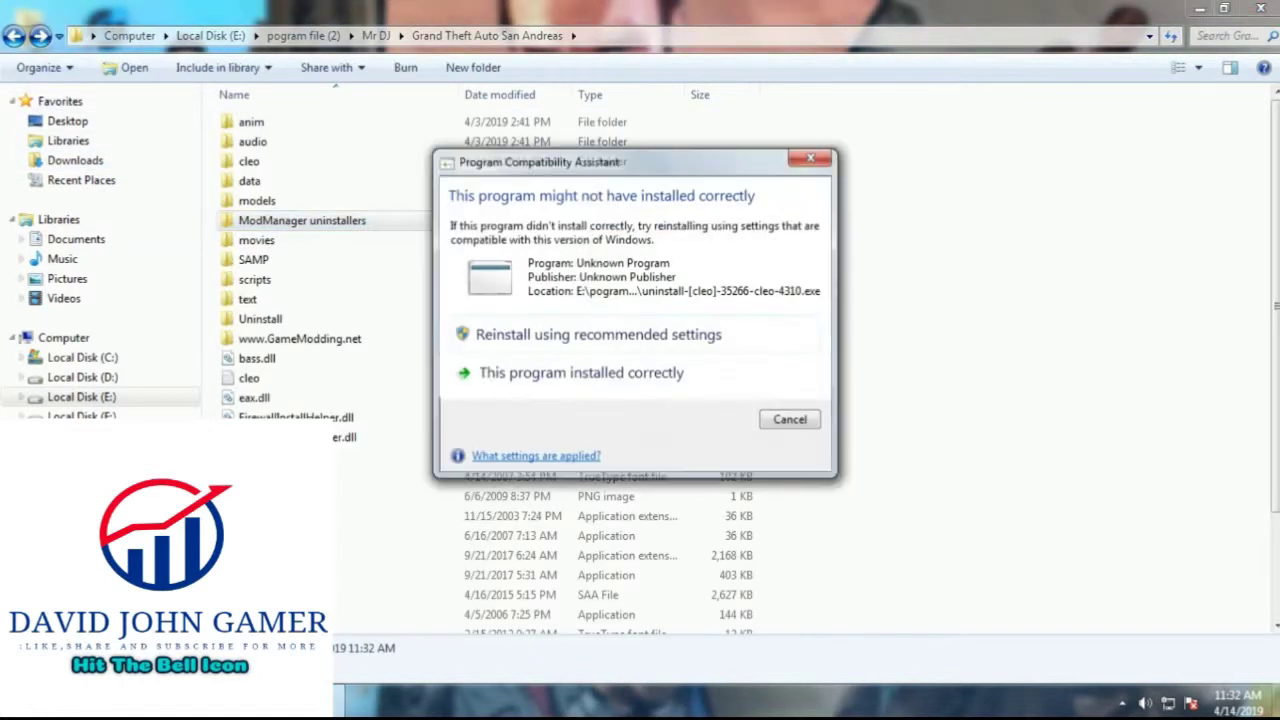
{"action": "left_click", "coordinate": [580, 373]}
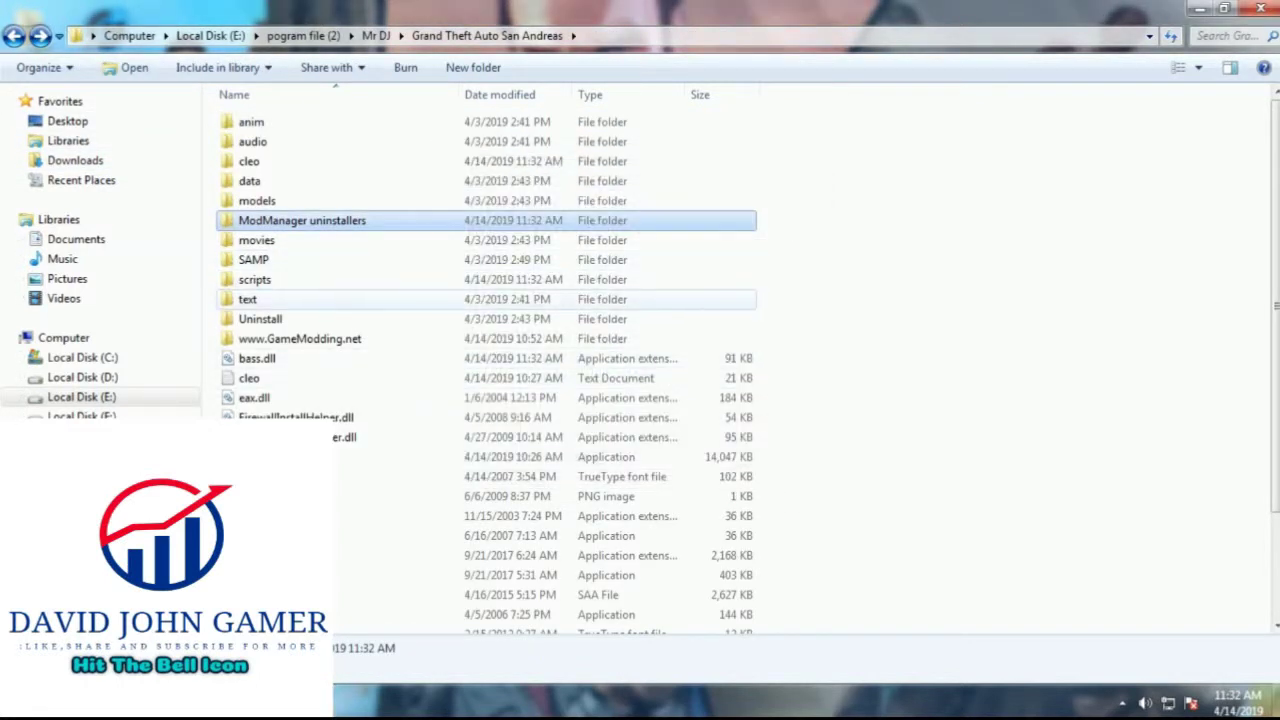
{"action": "double_click", "coordinate": [300, 338]}
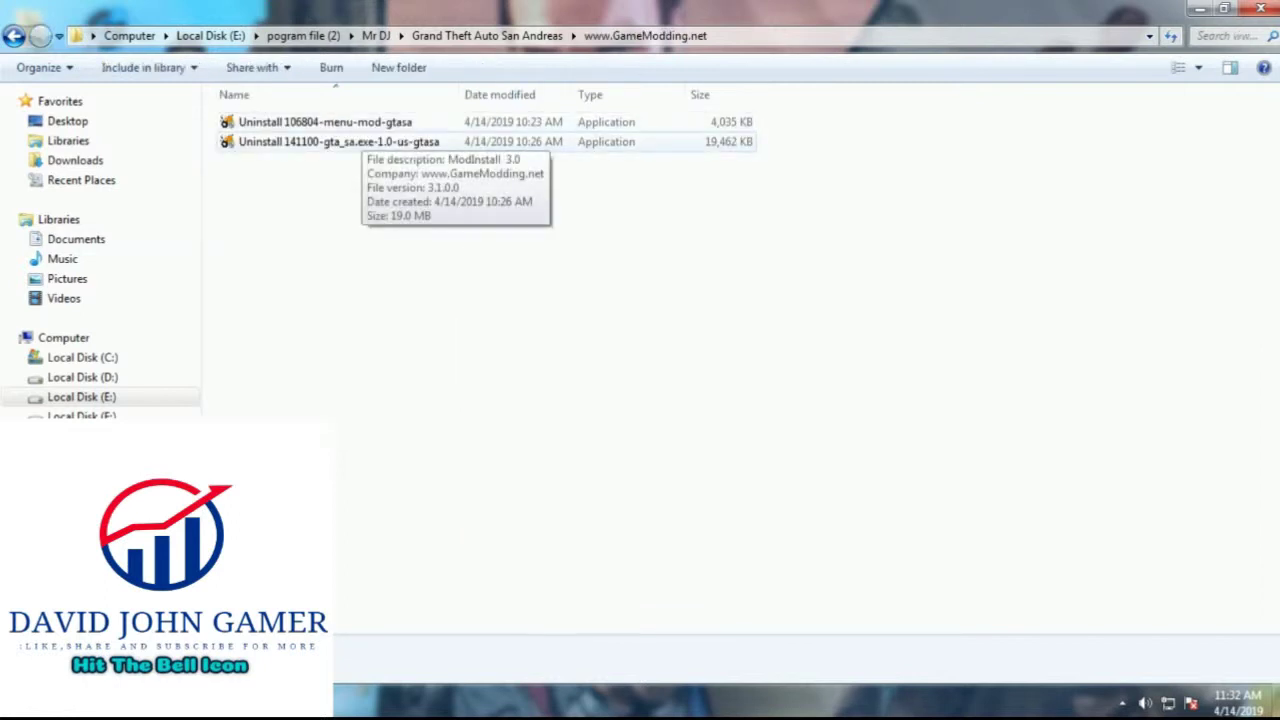
{"action": "left_click", "coordinate": [362, 141]}
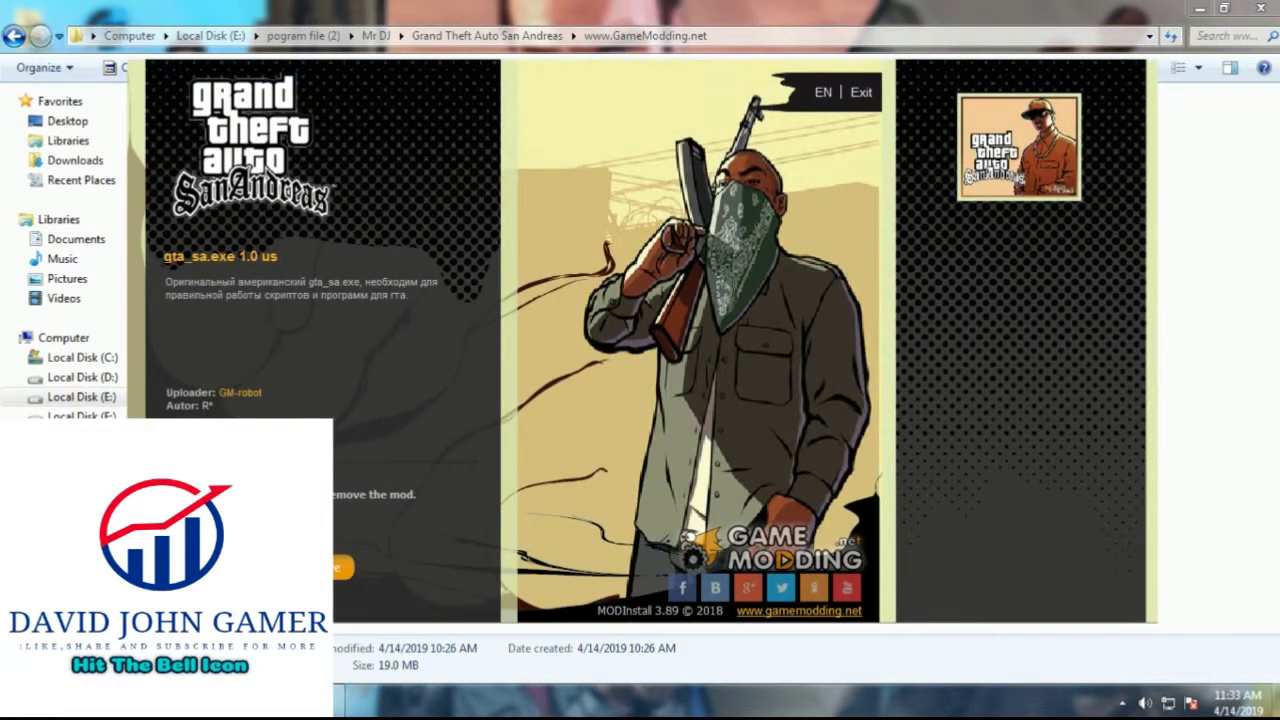
{"action": "left_click", "coordinate": [318, 567]}
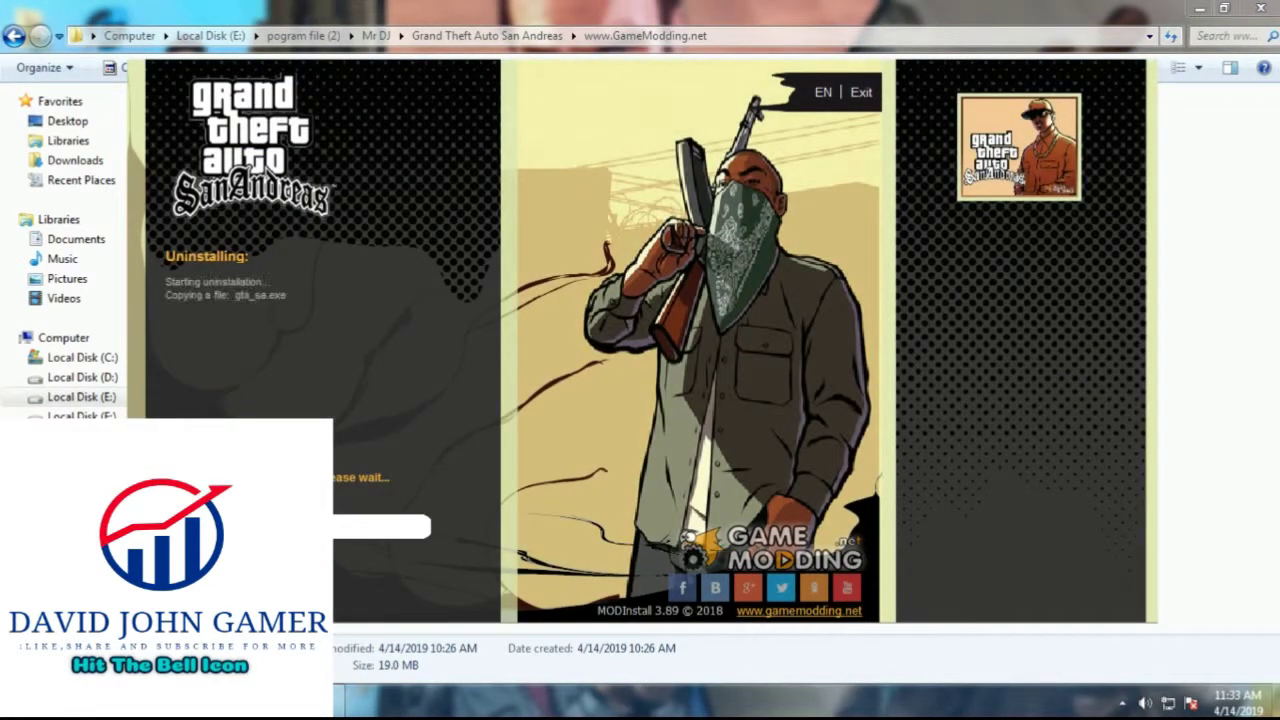
{"action": "left_click", "coordinate": [320, 567]}
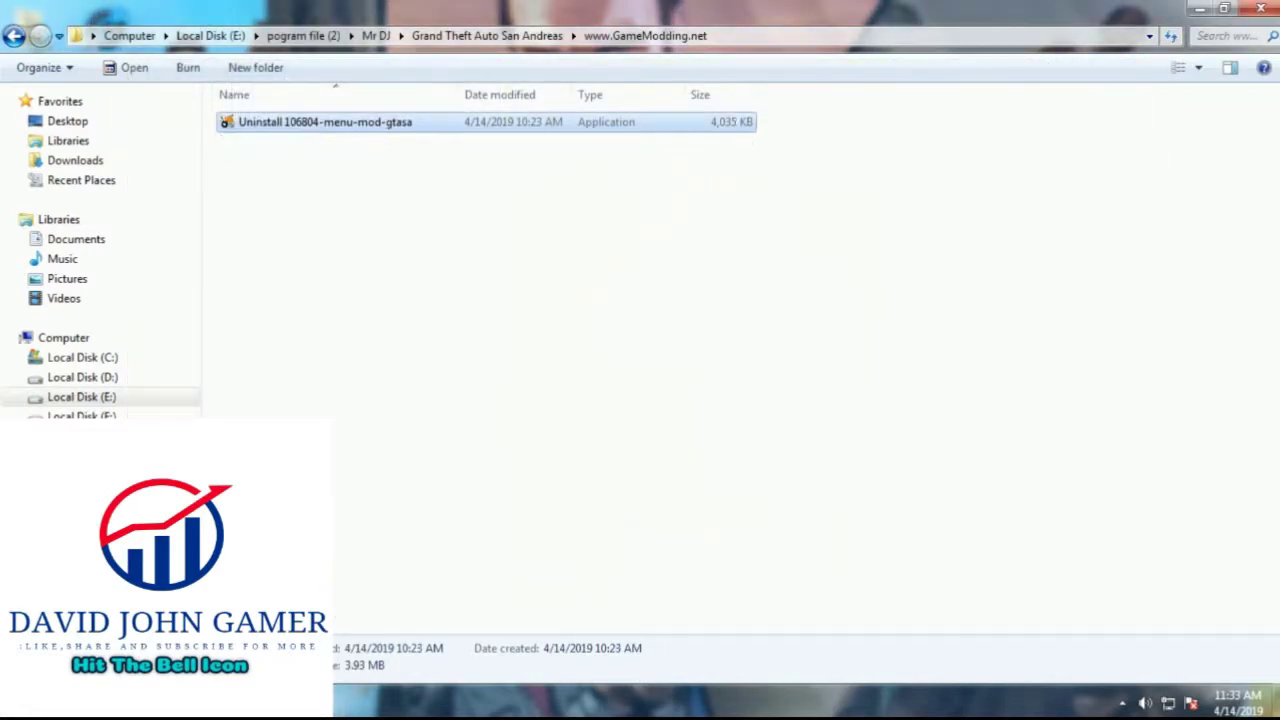
Step: Remove the Menu Mod using Uninstall 106804-menu-mod-gtasa, and return to the Mr DJ folder
{"action": "double_click", "coordinate": [325, 122]}
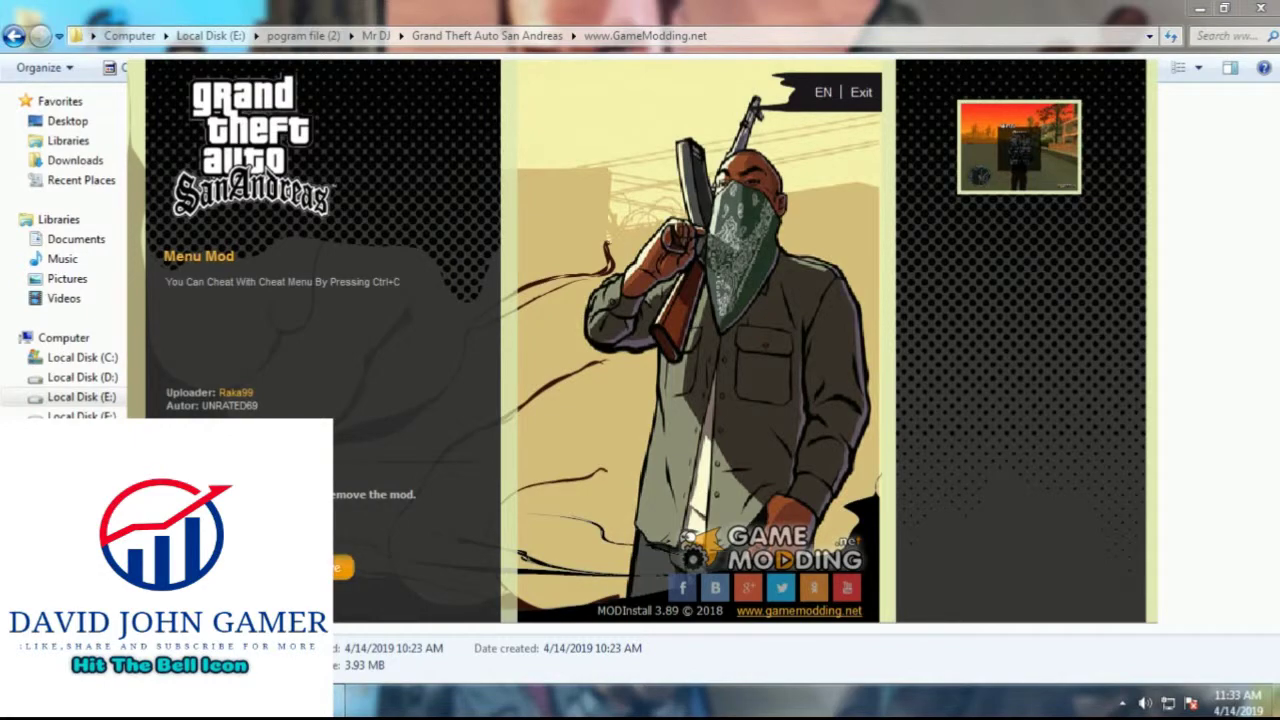
{"action": "left_click", "coordinate": [324, 567]}
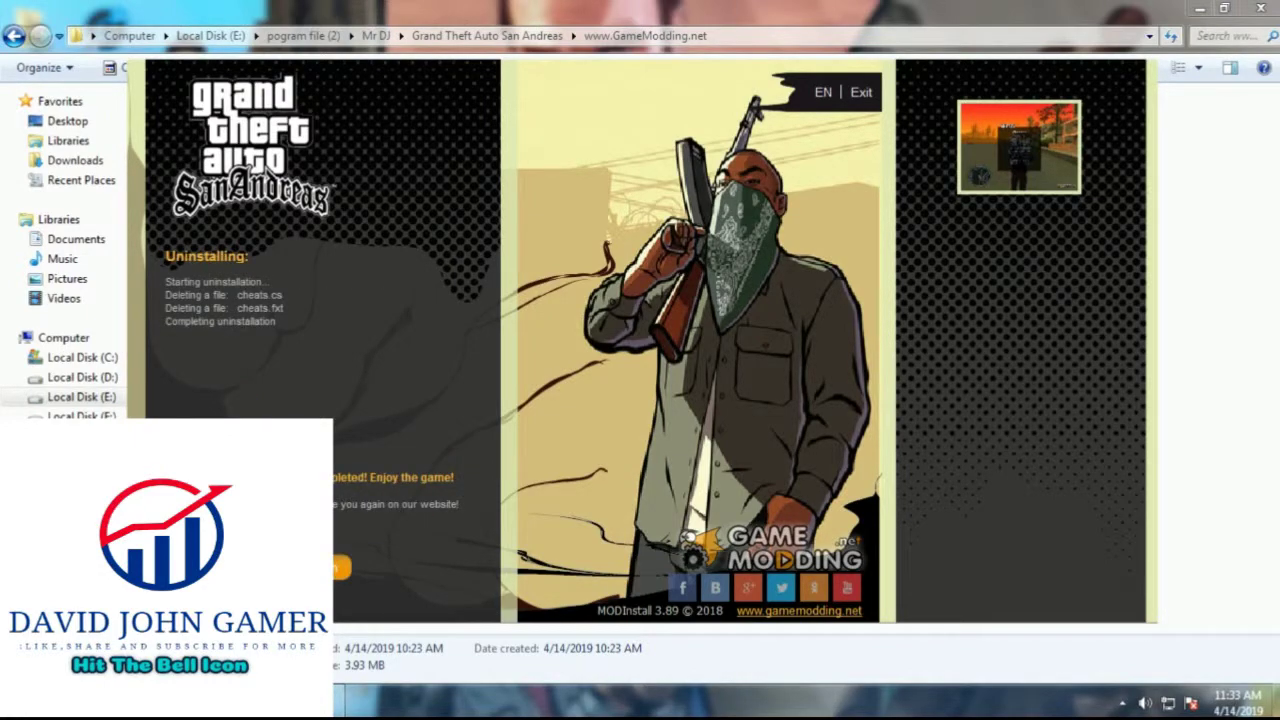
{"action": "left_click", "coordinate": [324, 567]}
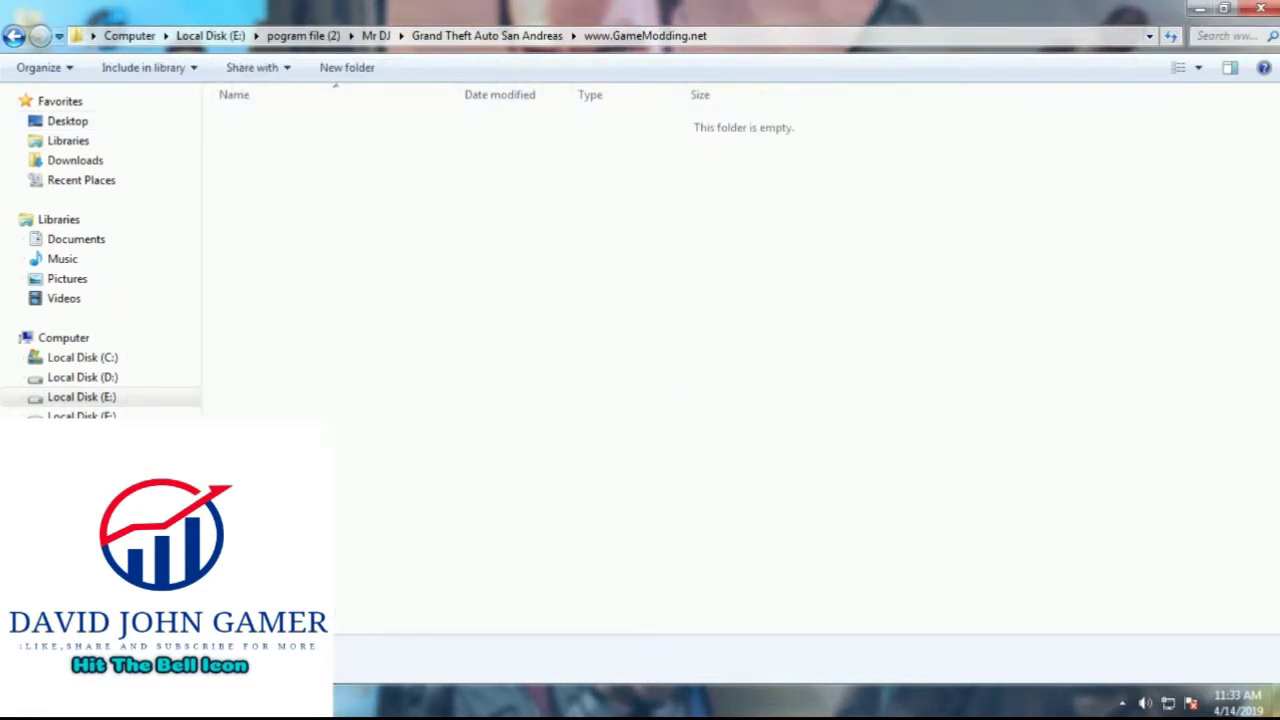
{"action": "left_click", "coordinate": [14, 36]}
{"action": "left_click", "coordinate": [14, 36]}
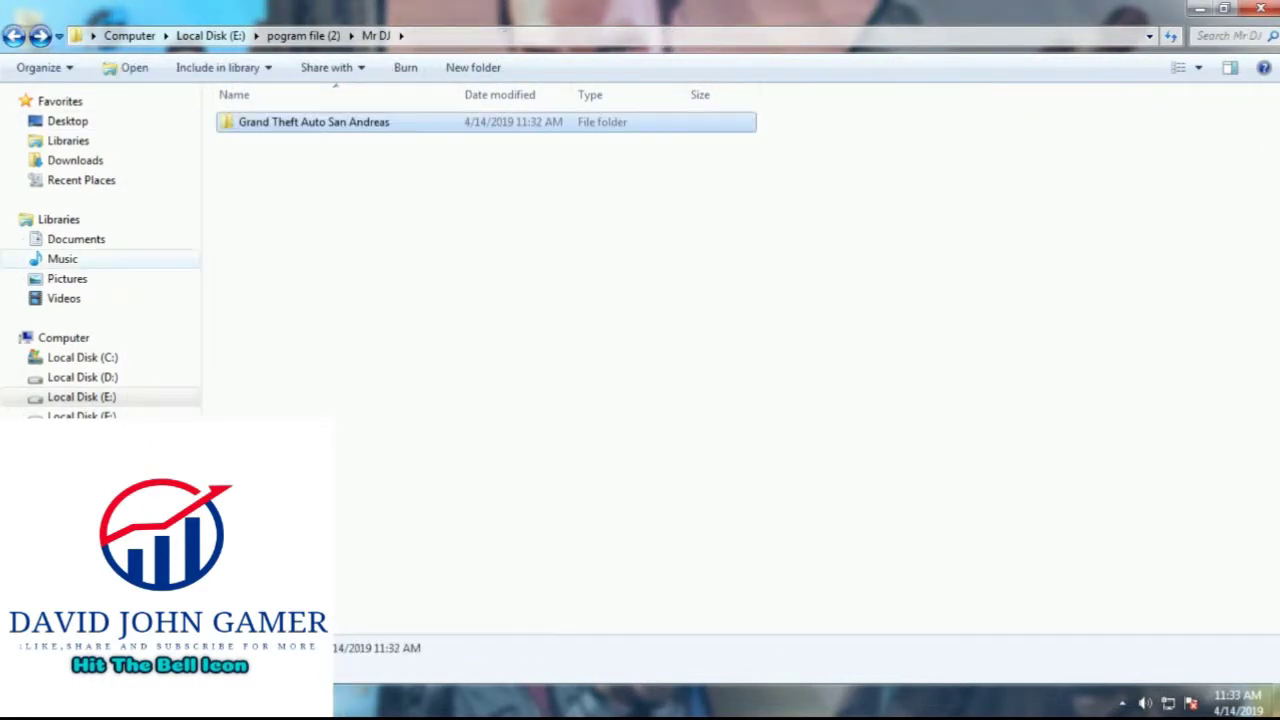
Step: Install CLEO 4.3.10 from the 35266-cleo-4310 folder on drive F into the San Andreas game folder
{"action": "left_click", "coordinate": [81, 415]}
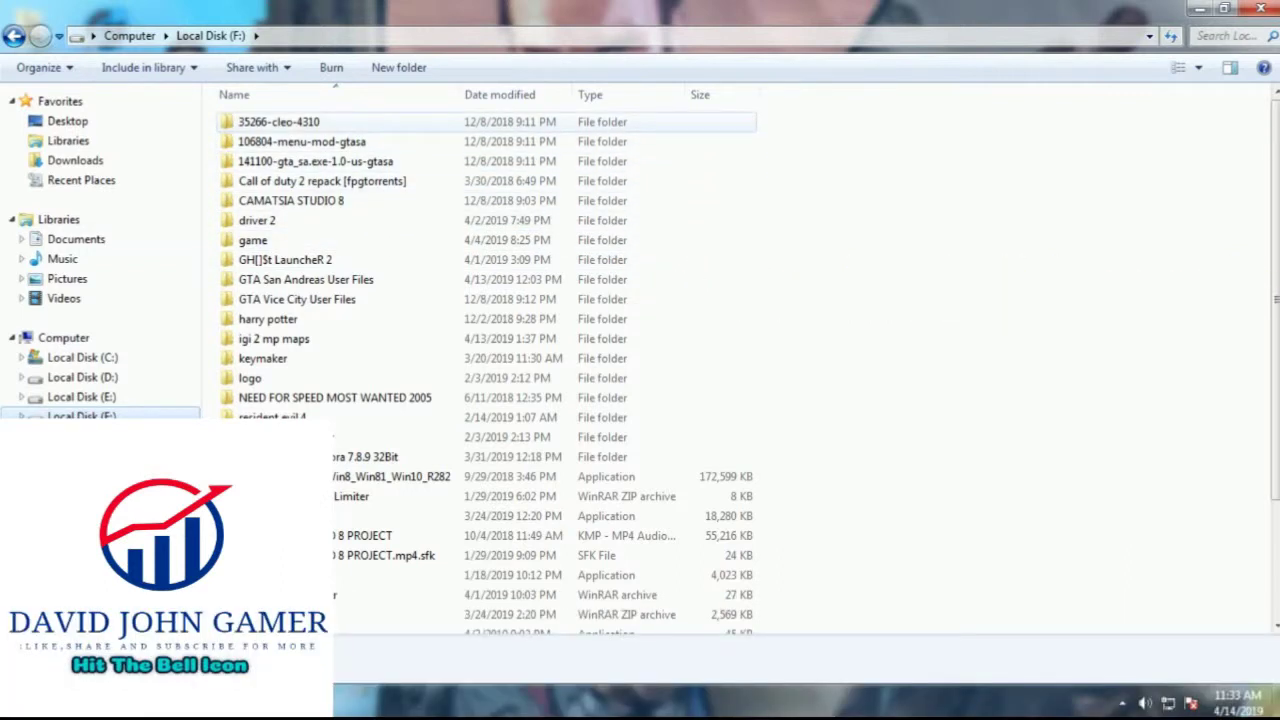
{"action": "double_click", "coordinate": [279, 121]}
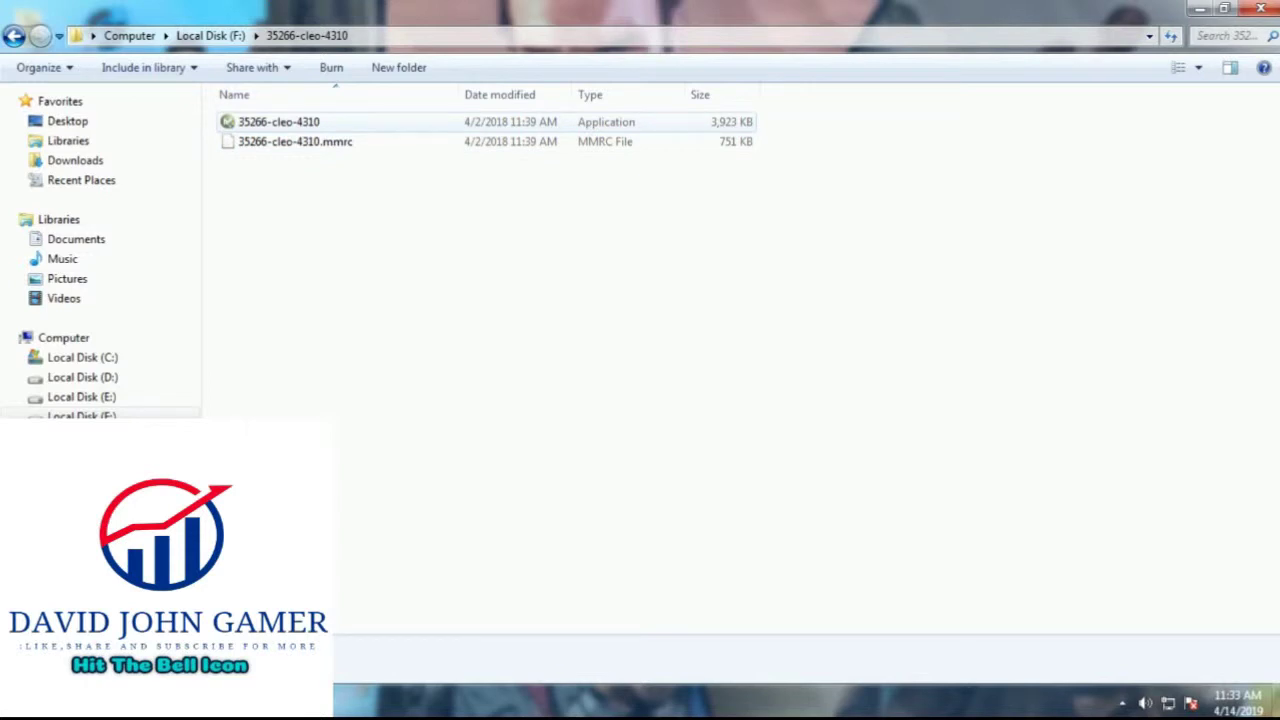
{"action": "left_click", "coordinate": [279, 122]}
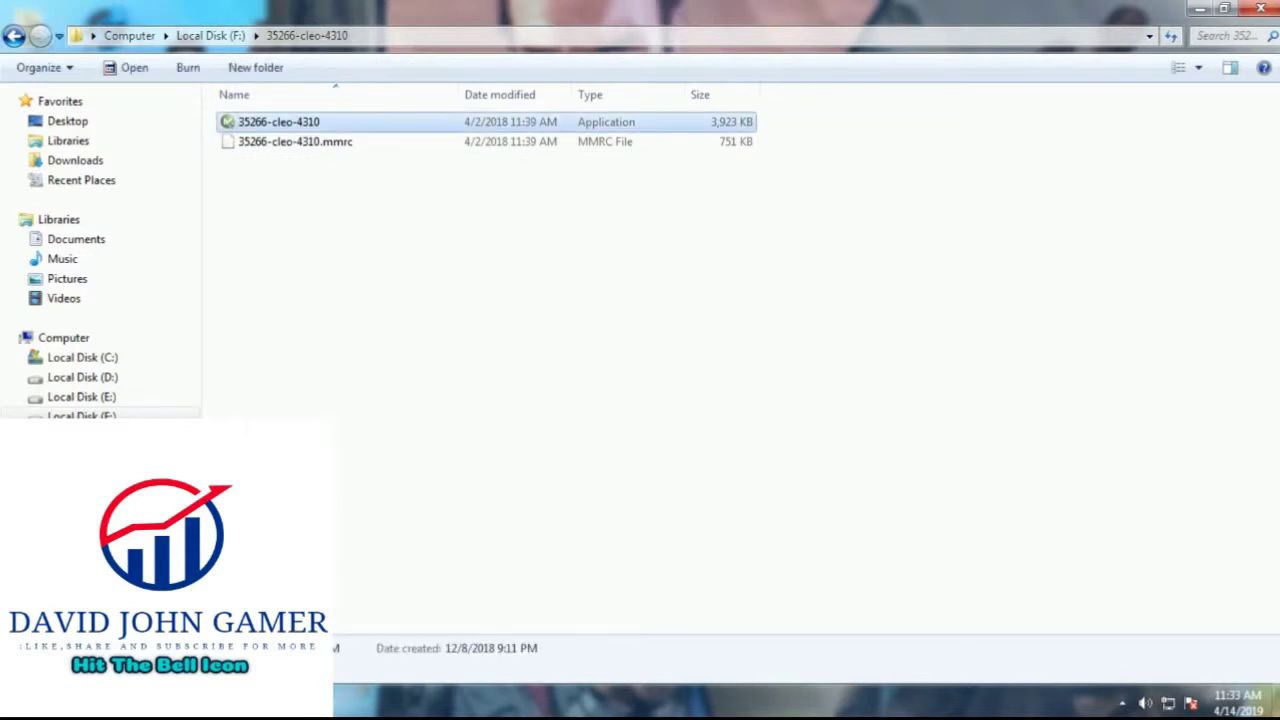
{"action": "key", "text": "Return"}
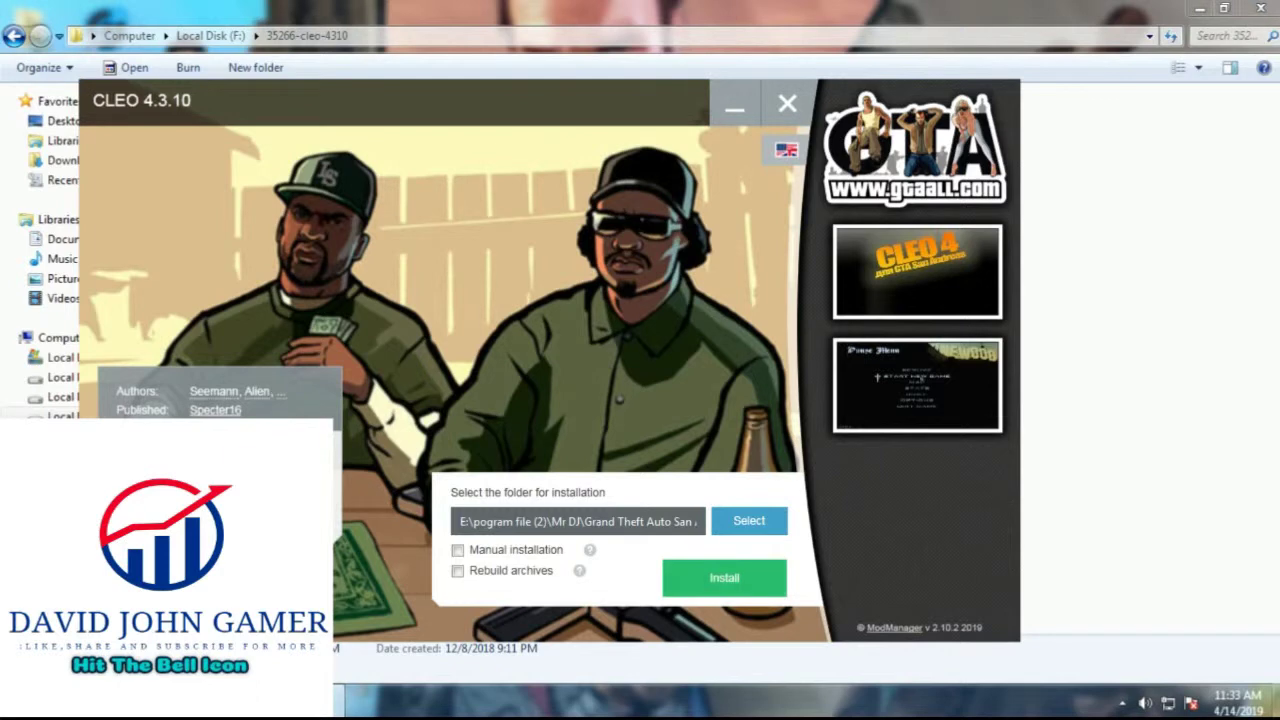
{"action": "left_click", "coordinate": [724, 578]}
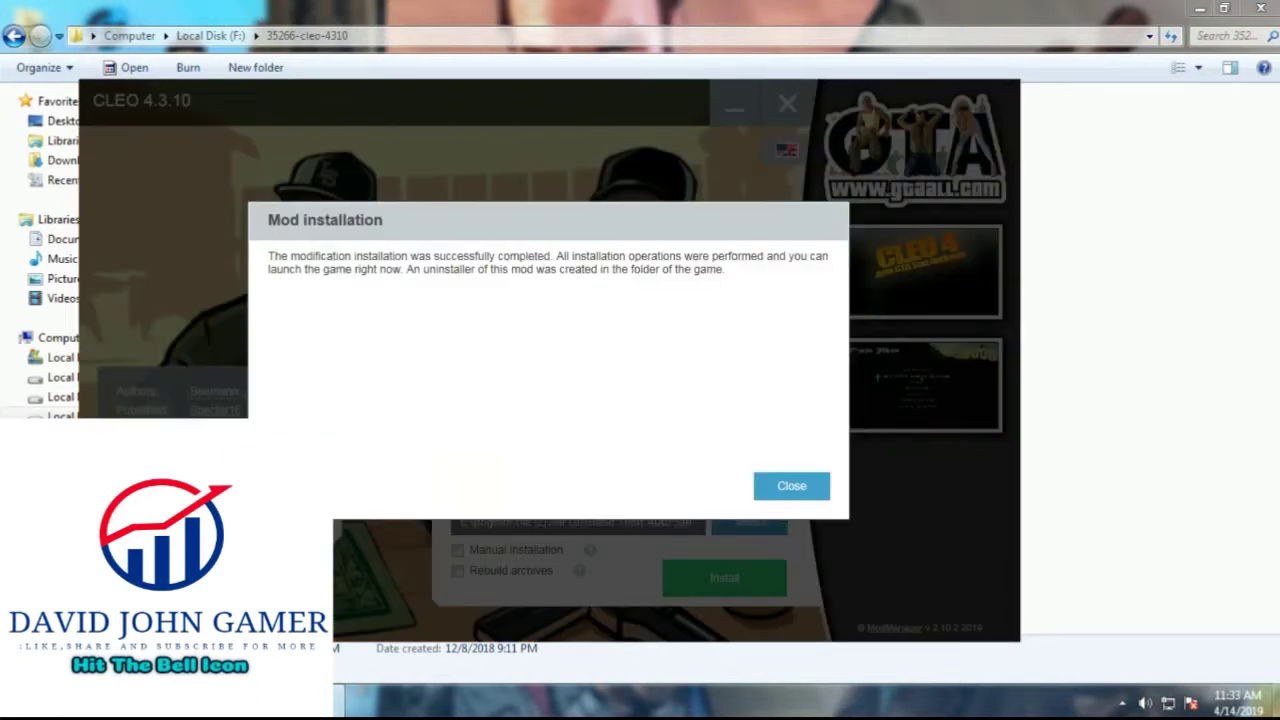
{"action": "left_click", "coordinate": [791, 486]}
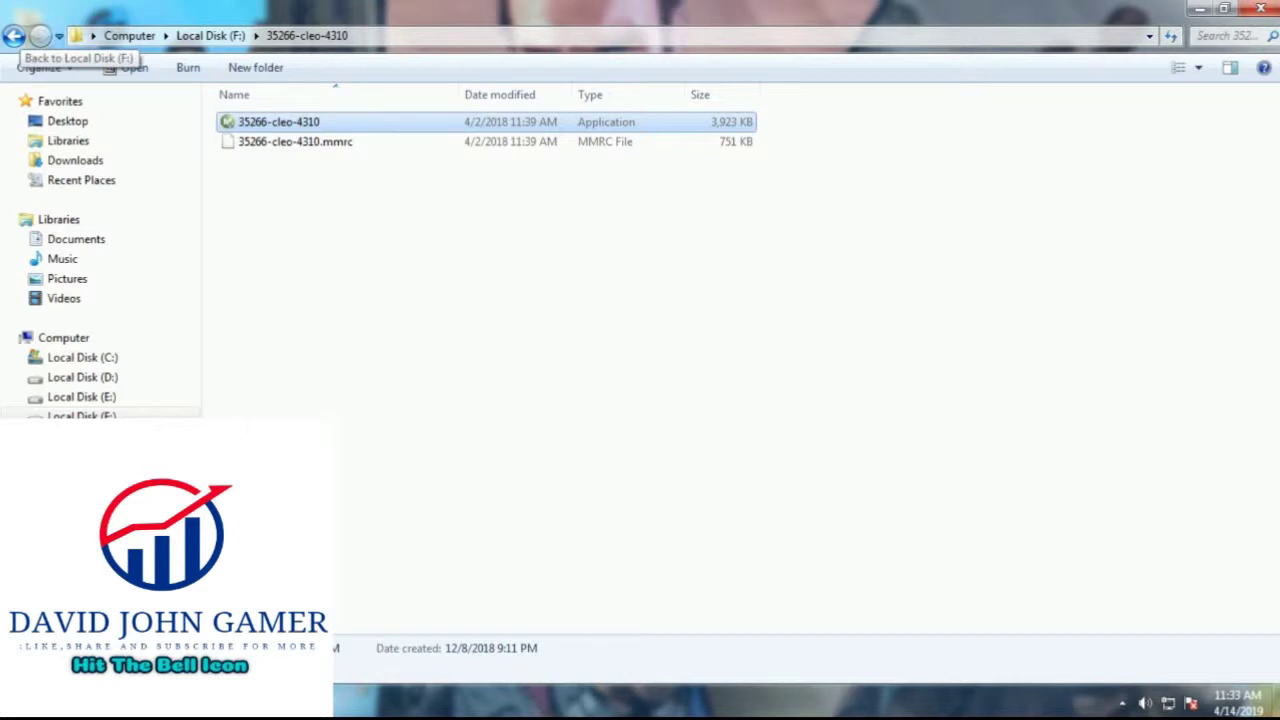
Step: Install the Menu Mod from the 106804-menu-mod-gtasa folder on drive F with the automatic installation type
{"action": "left_click", "coordinate": [13, 36]}
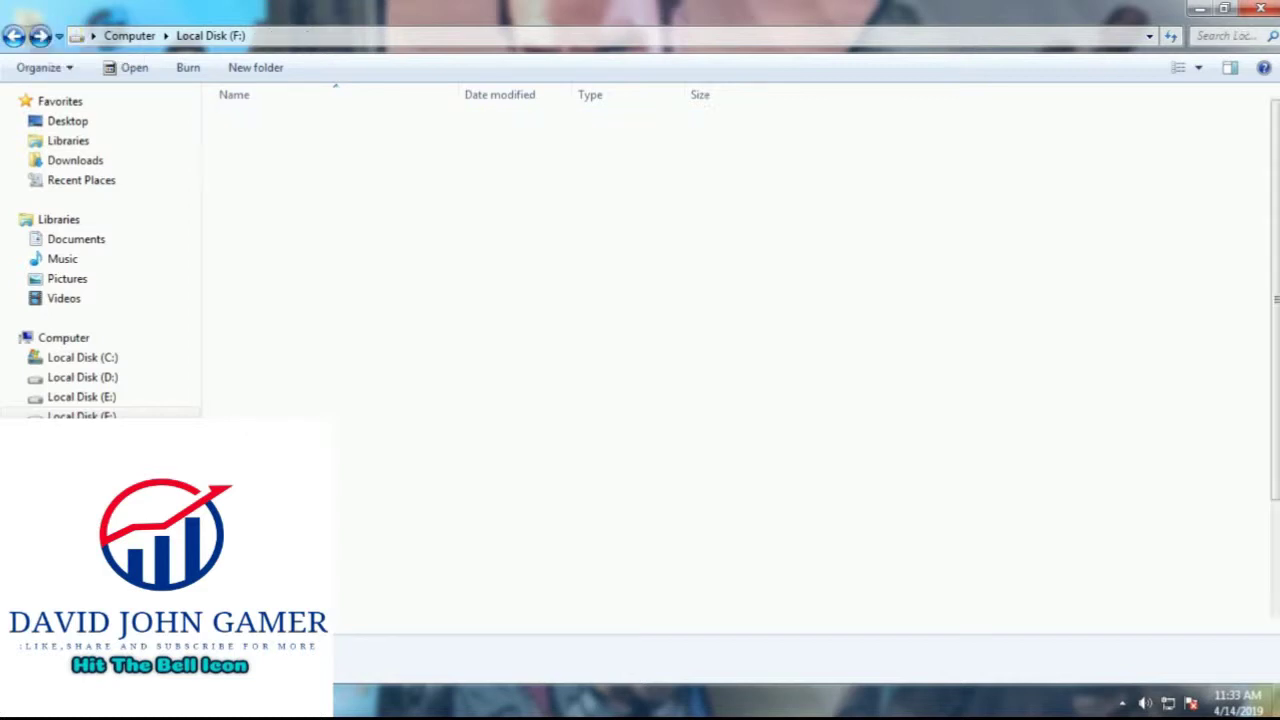
{"action": "double_click", "coordinate": [301, 141]}
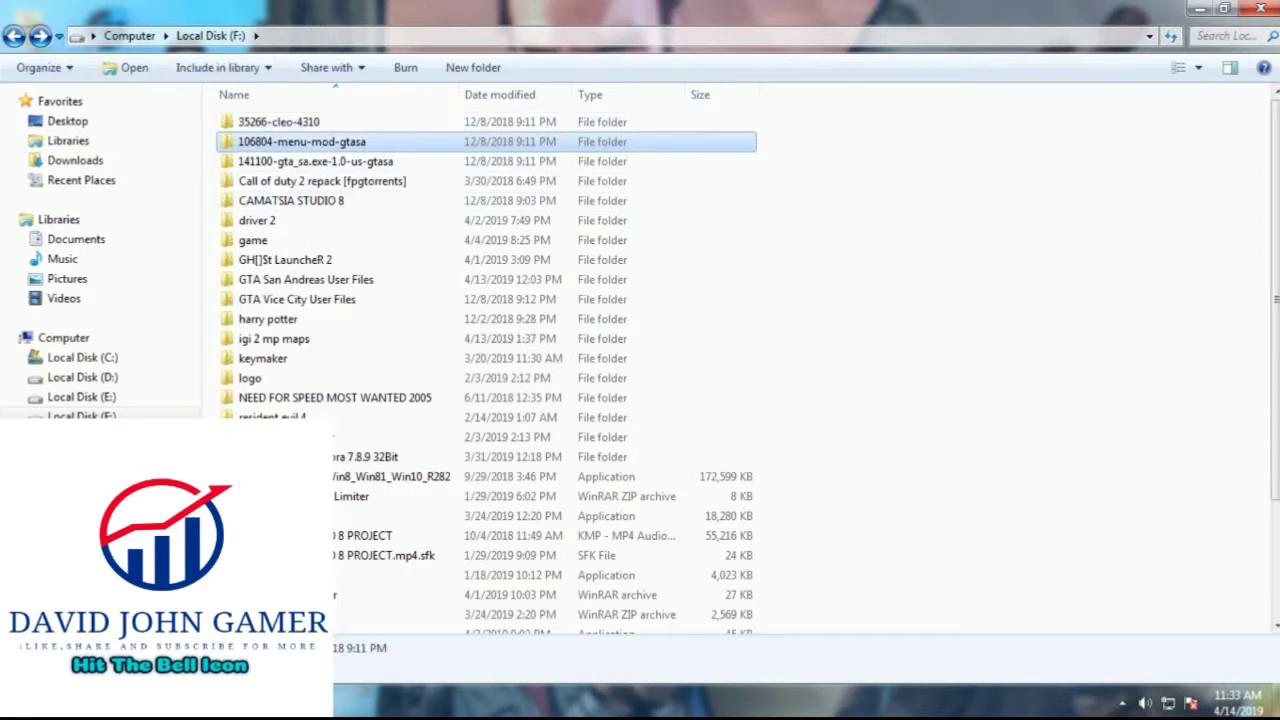
{"action": "left_click", "coordinate": [301, 122]}
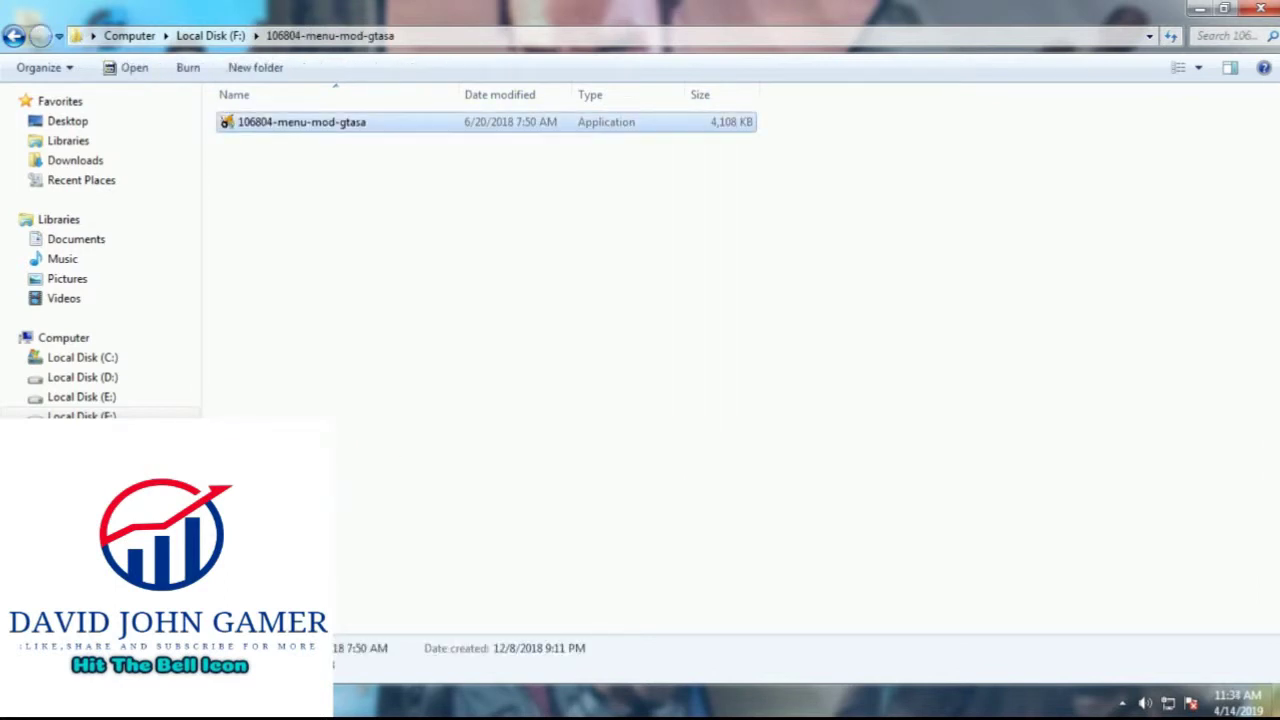
{"action": "key", "text": "Return"}
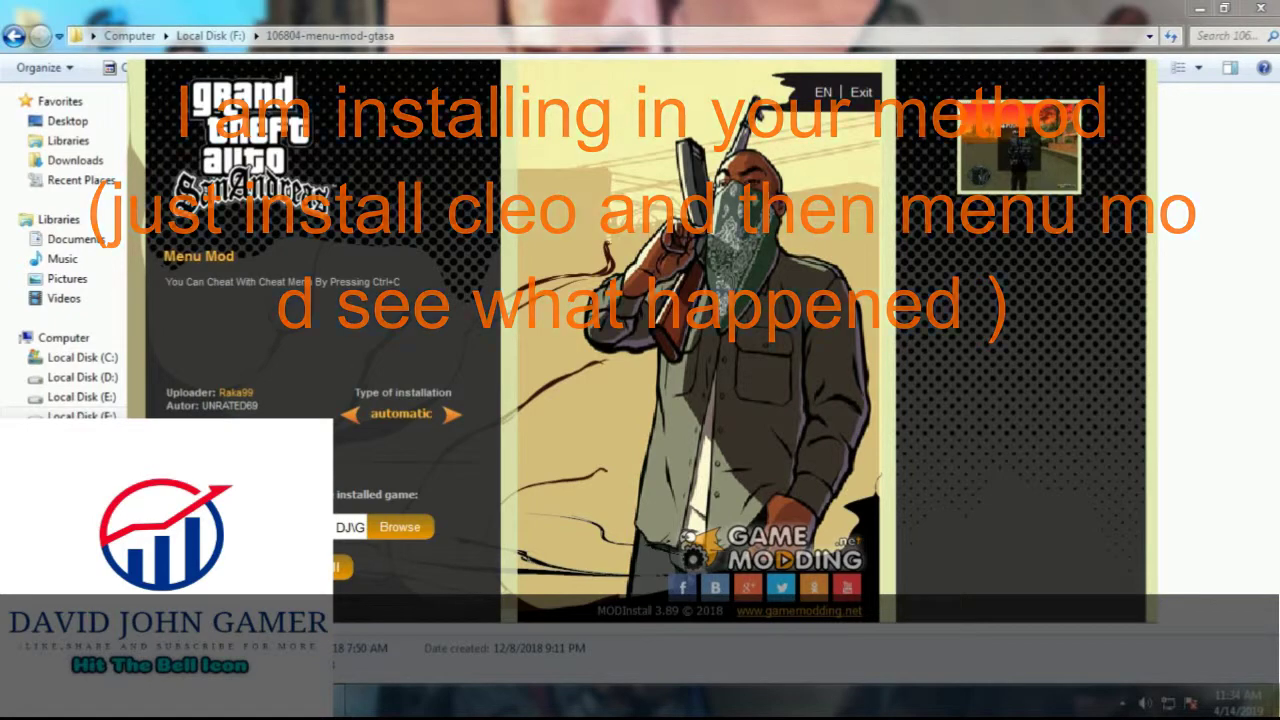
{"action": "left_click", "coordinate": [323, 567]}
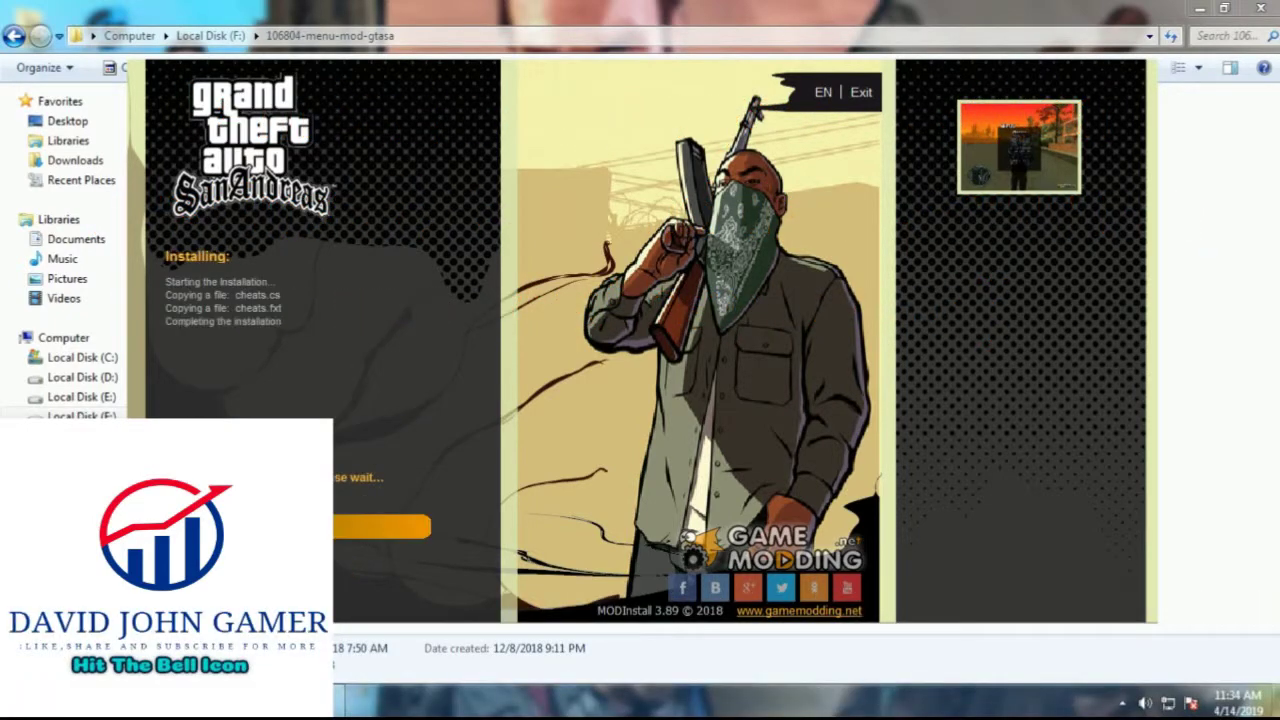
{"action": "left_click", "coordinate": [323, 567]}
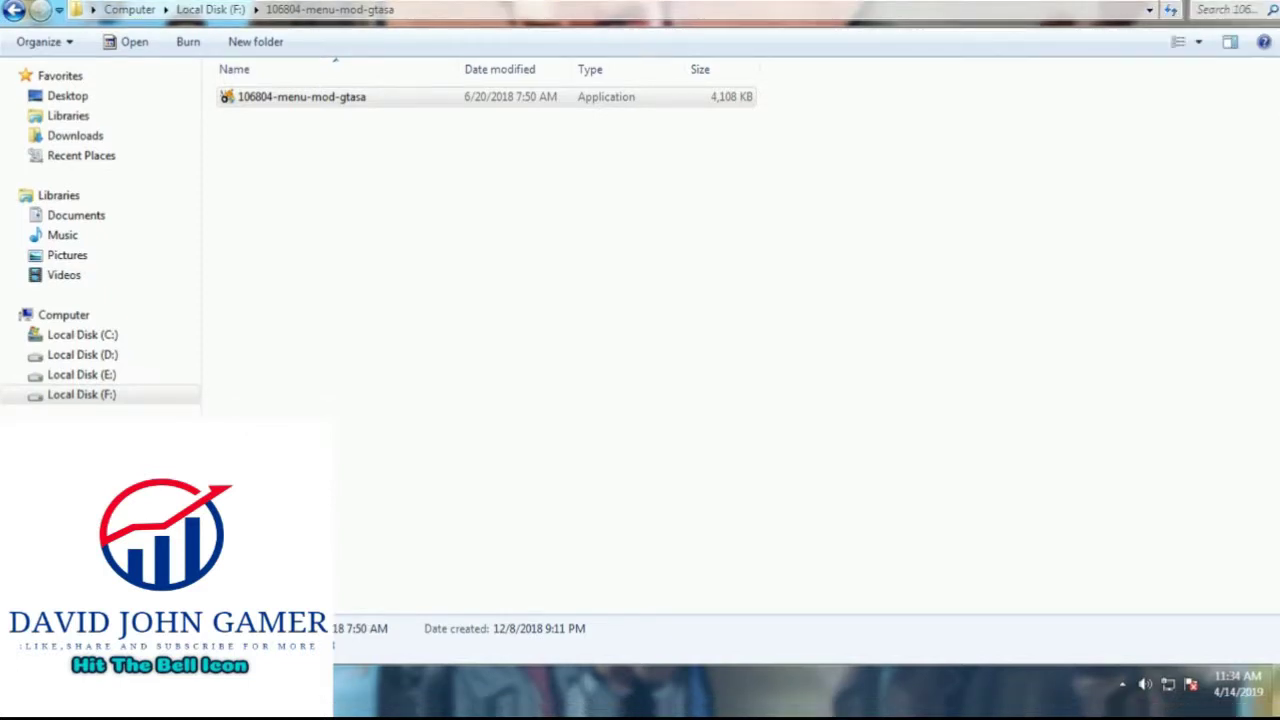
{"action": "left_click", "coordinate": [640, 330]}
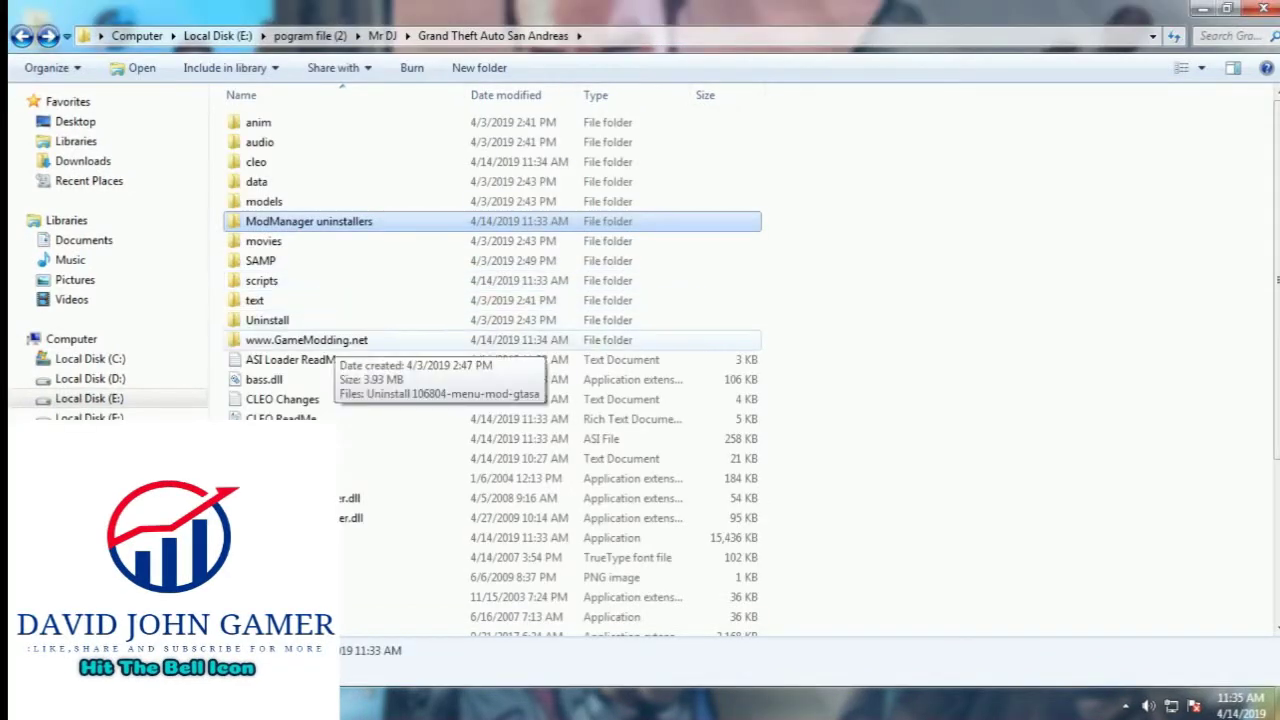
{"action": "left_click", "coordinate": [320, 340]}
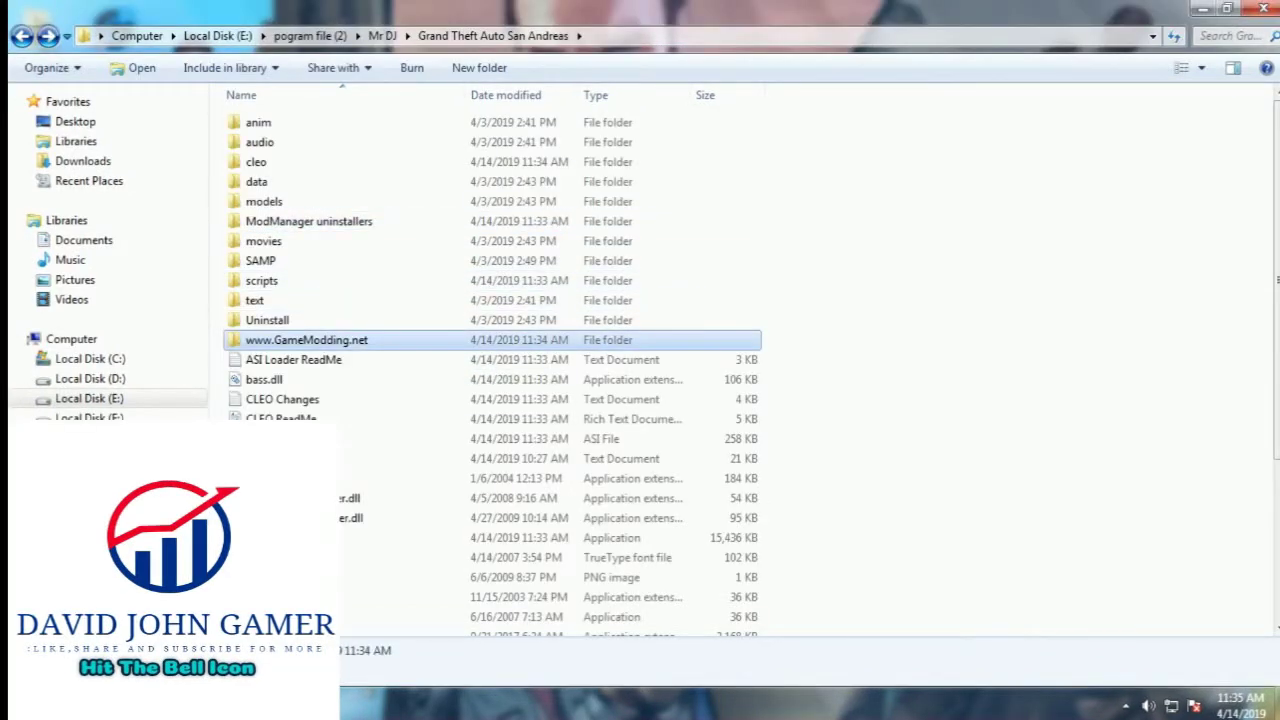
{"action": "double_click", "coordinate": [306, 340]}
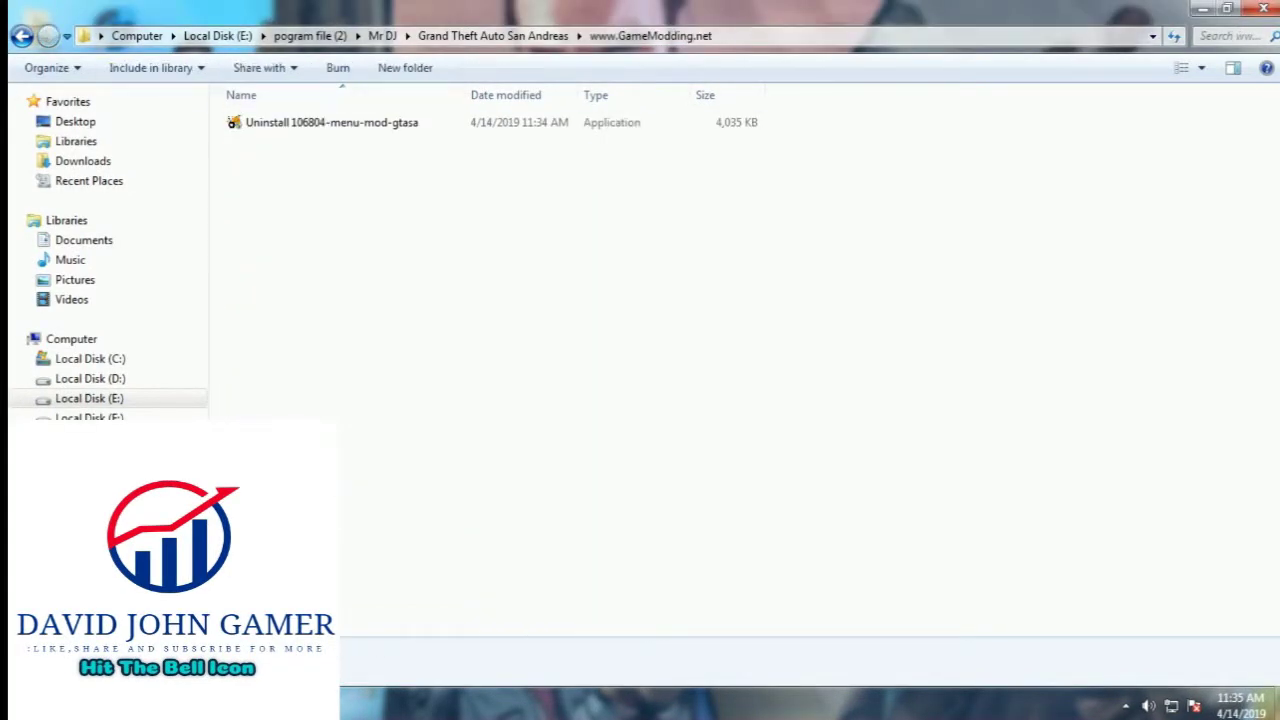
{"action": "left_click", "coordinate": [22, 35]}
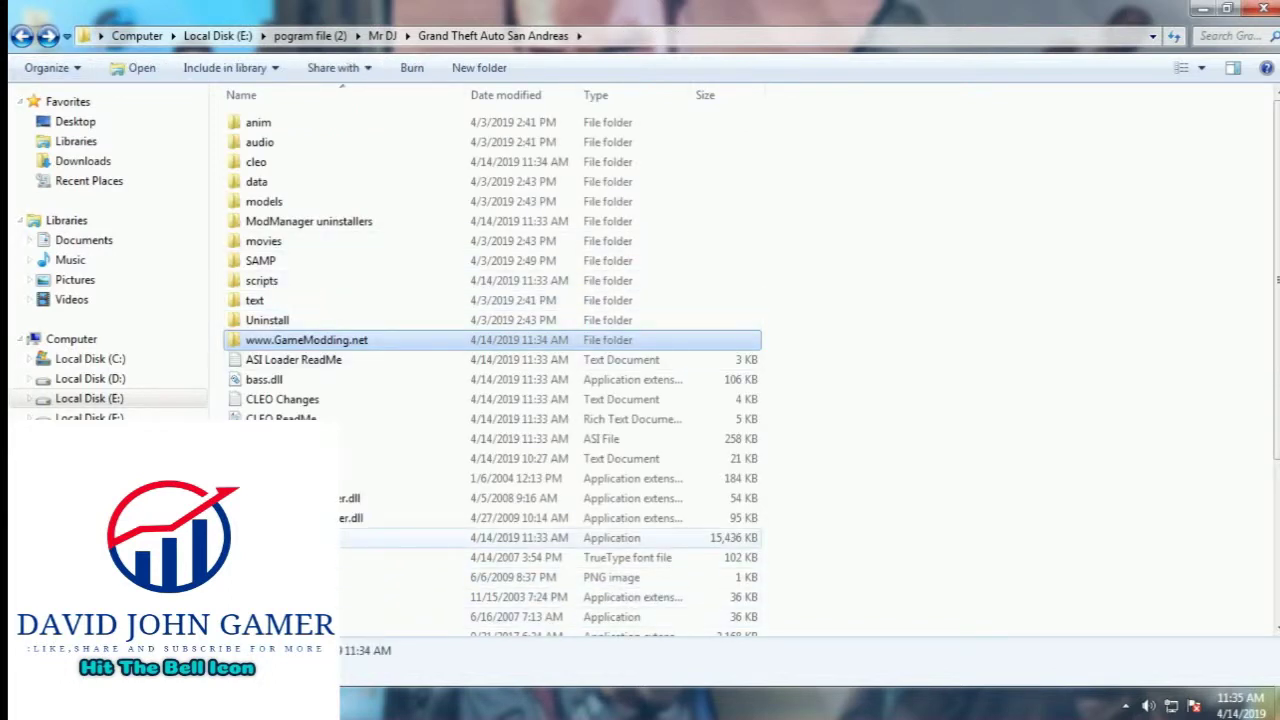
Step: Launch gta_sa.exe from the Grand Theft Auto San Andreas folder to test the installed mods
{"action": "left_click", "coordinate": [285, 538]}
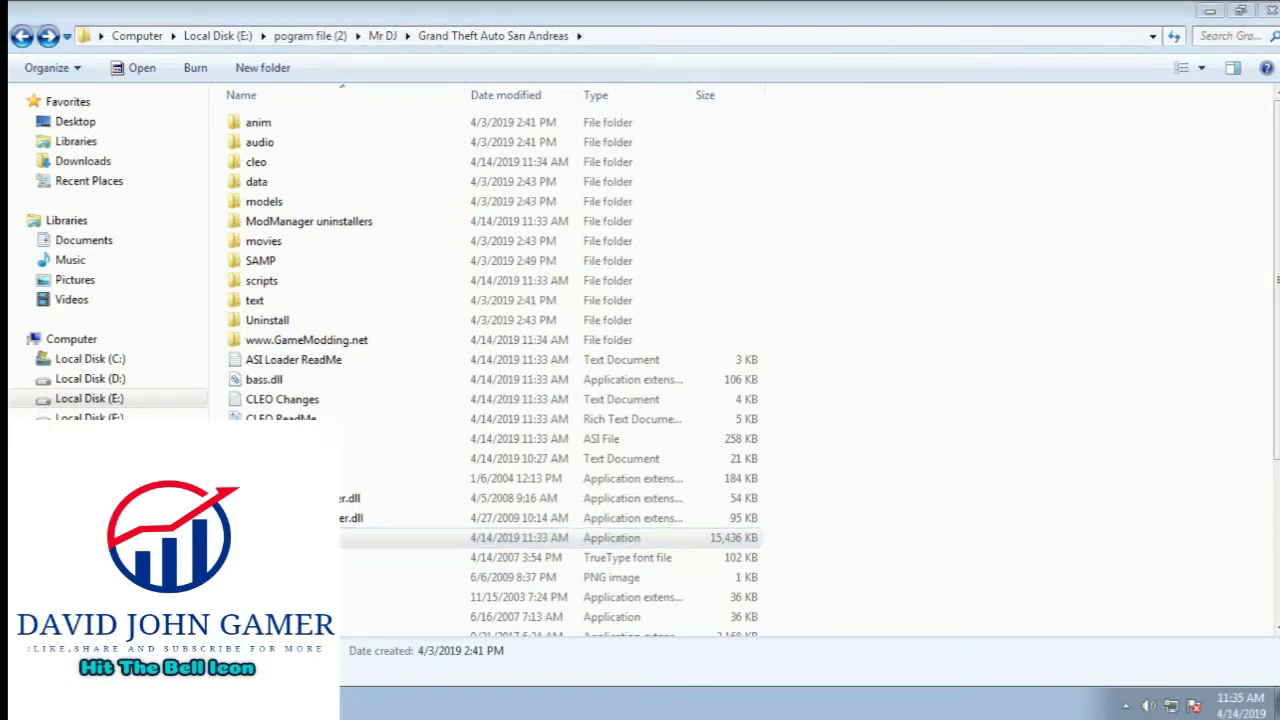
{"action": "left_click", "coordinate": [400, 538]}
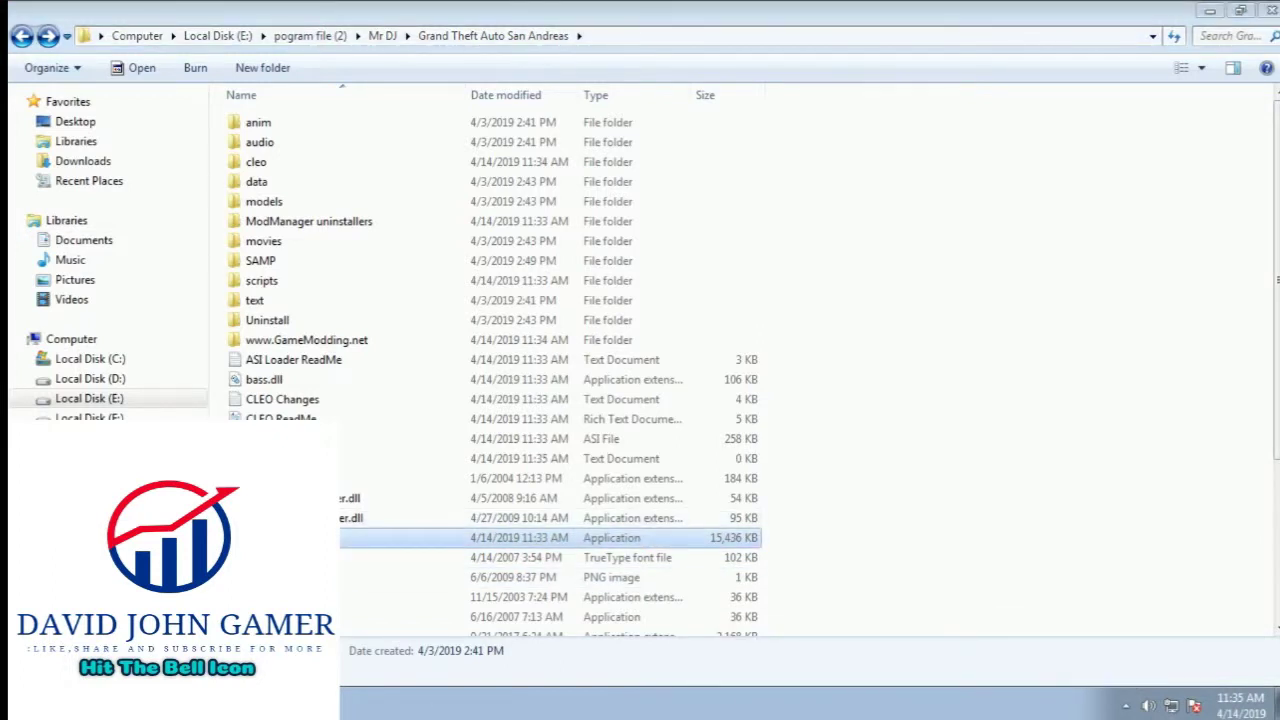
{"action": "double_click", "coordinate": [400, 538]}
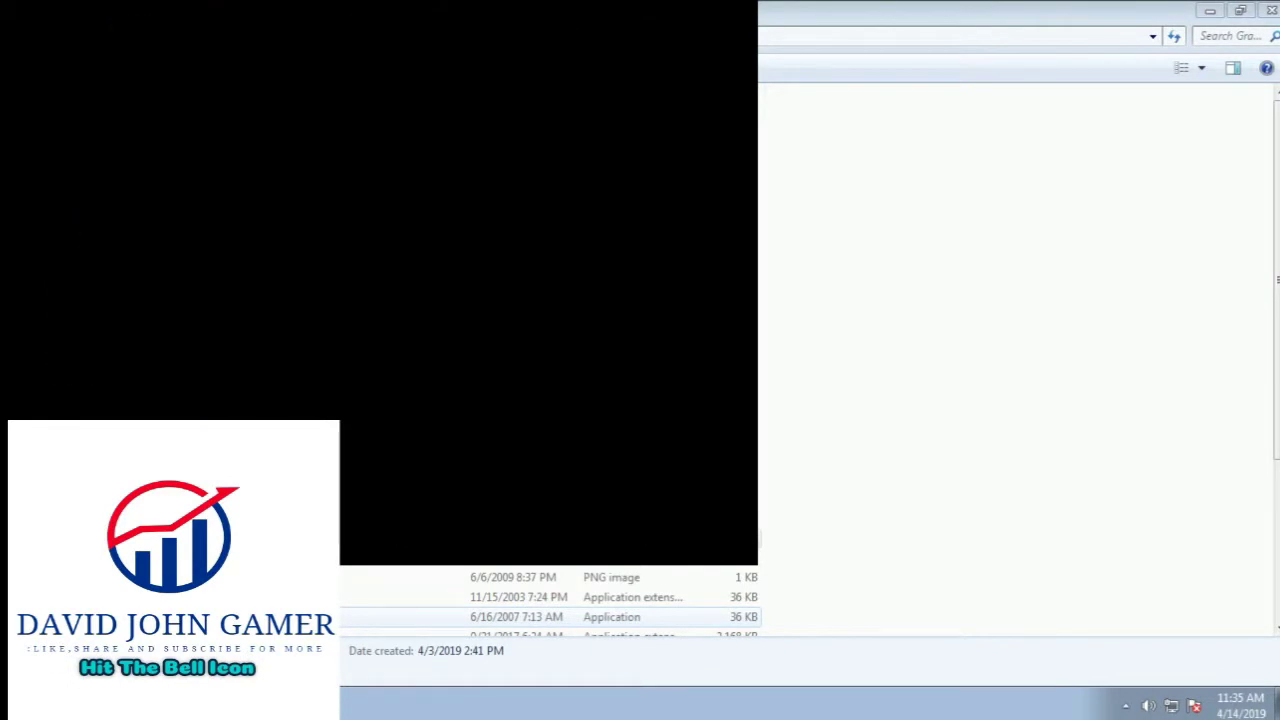
Step: Try to start a new game from the main menu, and leave the game for the San Andreas folder
{"action": "key", "text": "Up"}
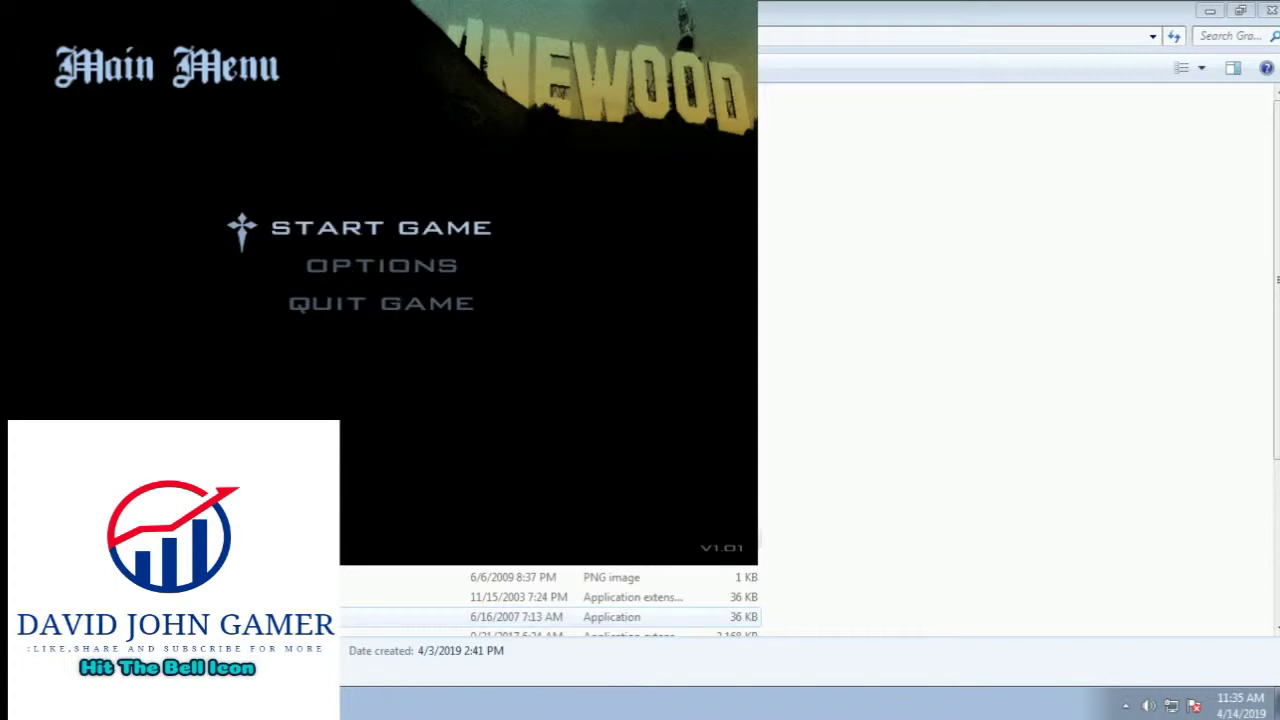
{"action": "key", "text": "Return"}
{"action": "key", "text": "Down"}
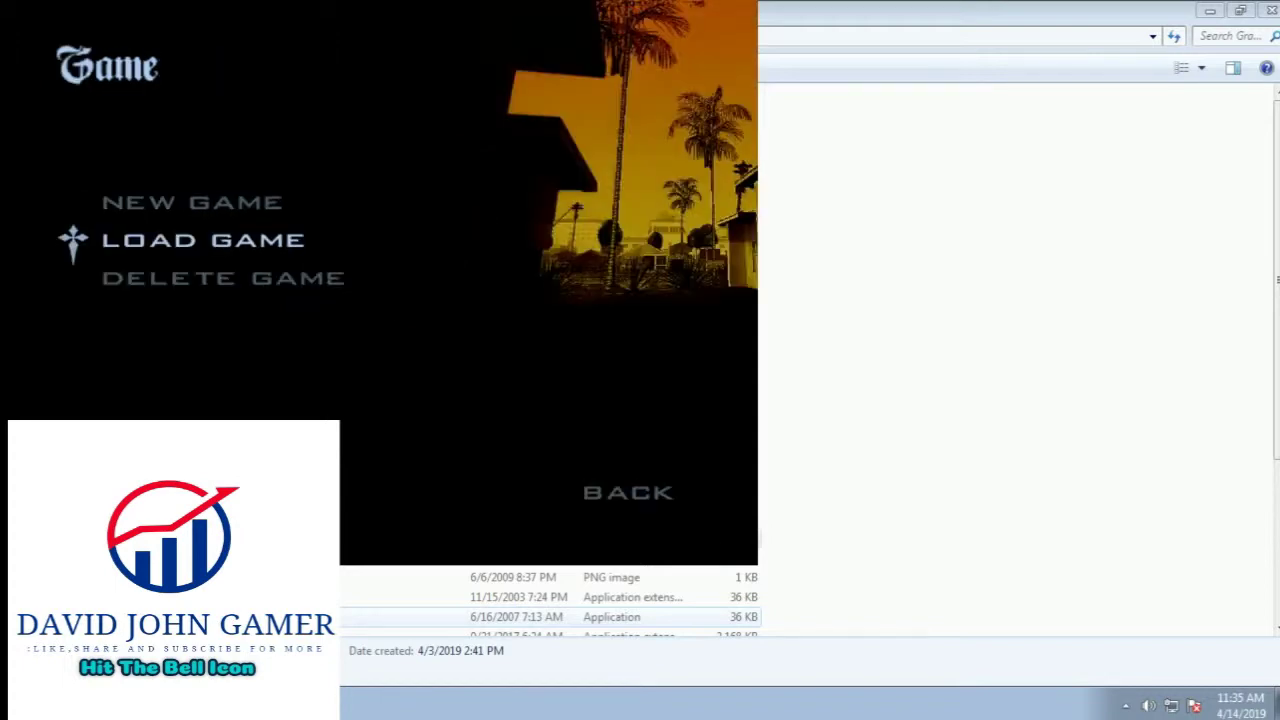
{"action": "key", "text": "Up"}
{"action": "key", "text": "Return"}
{"action": "key", "text": "Return"}
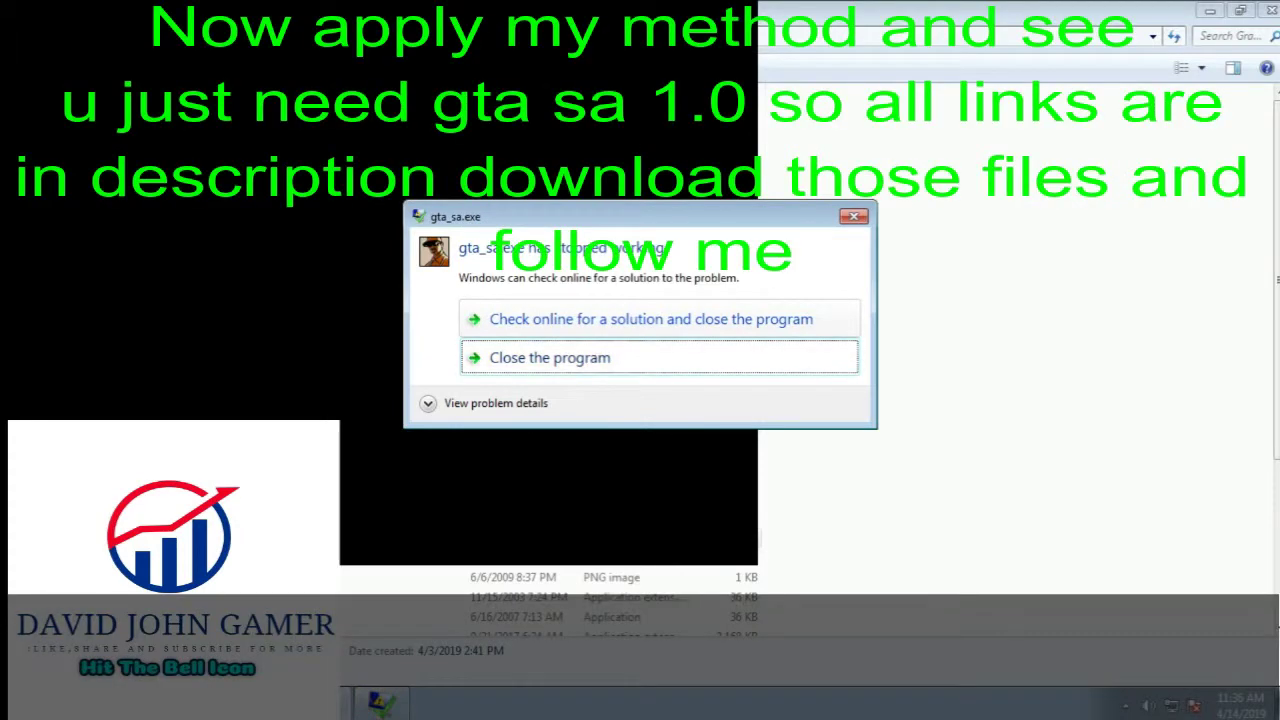
{"action": "key", "text": "super"}
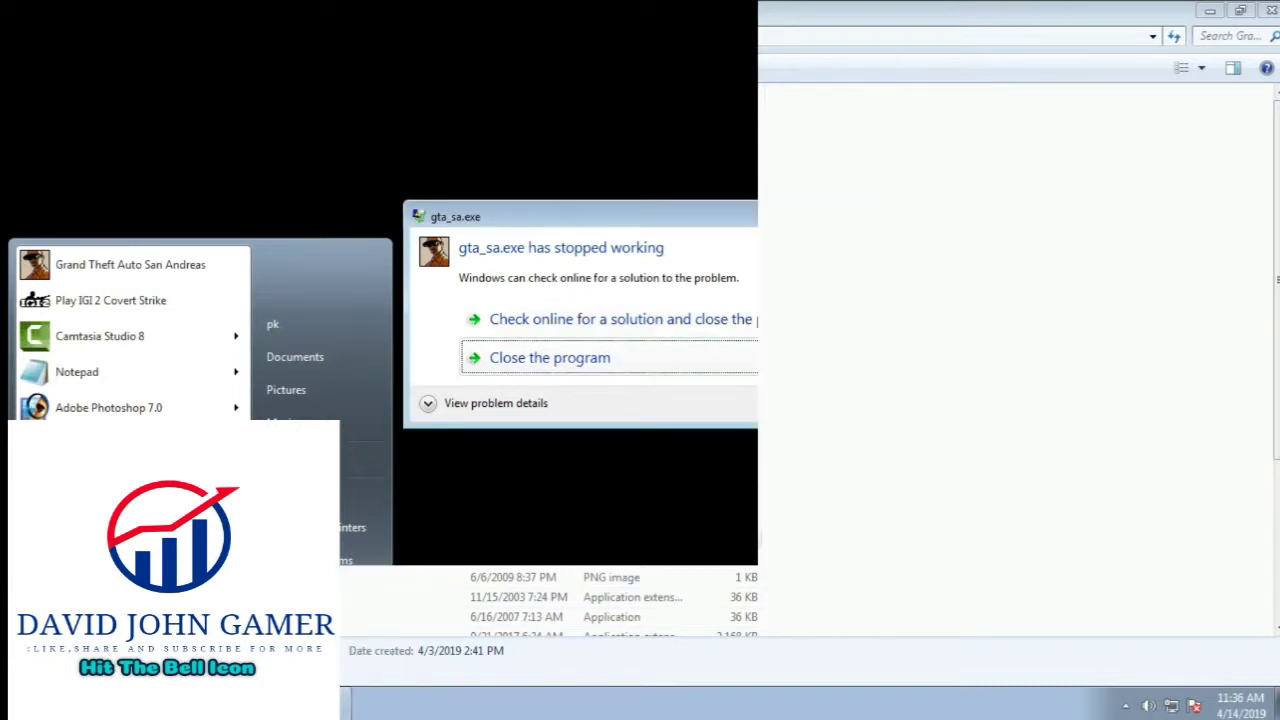
{"action": "right_click", "coordinate": [772, 709]}
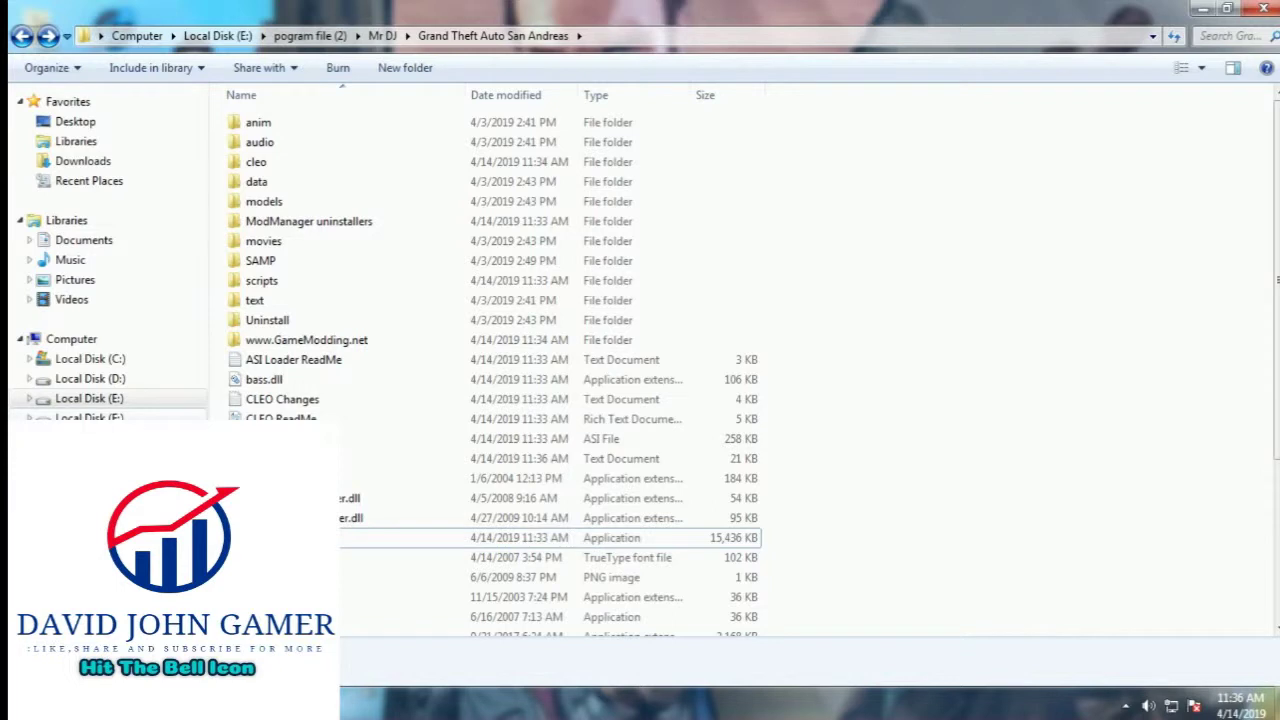
Step: Install gta_sa.exe 1.0 us from the 141100-gta_sa.exe-1.0-us-gtasa folder on drive F with automatic installation, and minimize the folder window
{"action": "left_click", "coordinate": [89, 418]}
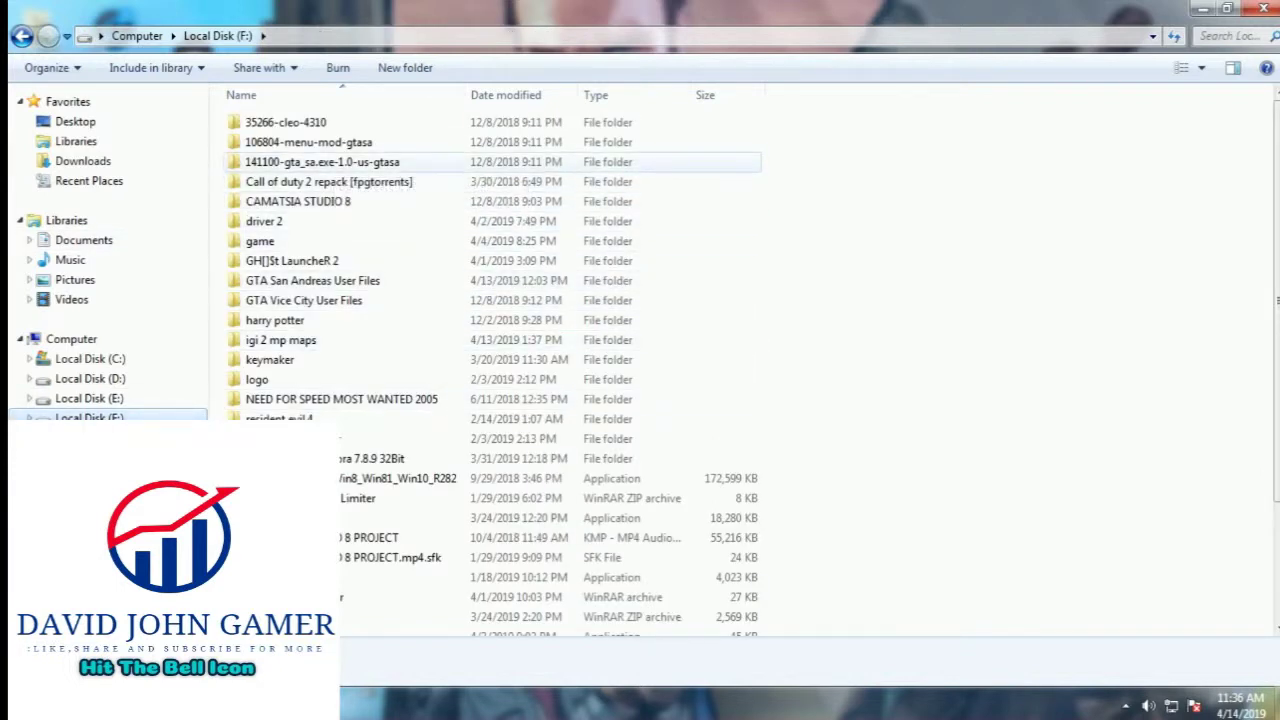
{"action": "left_click", "coordinate": [322, 162]}
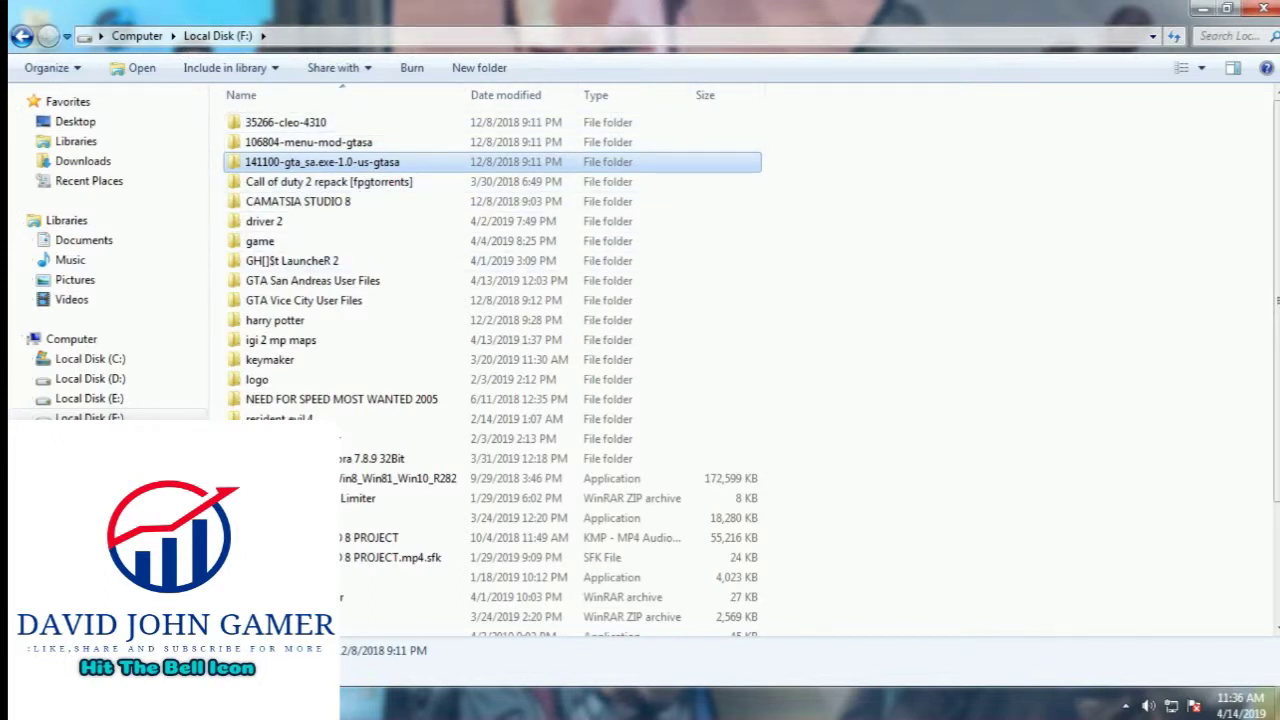
{"action": "double_click", "coordinate": [322, 162]}
{"action": "left_click", "coordinate": [322, 123]}
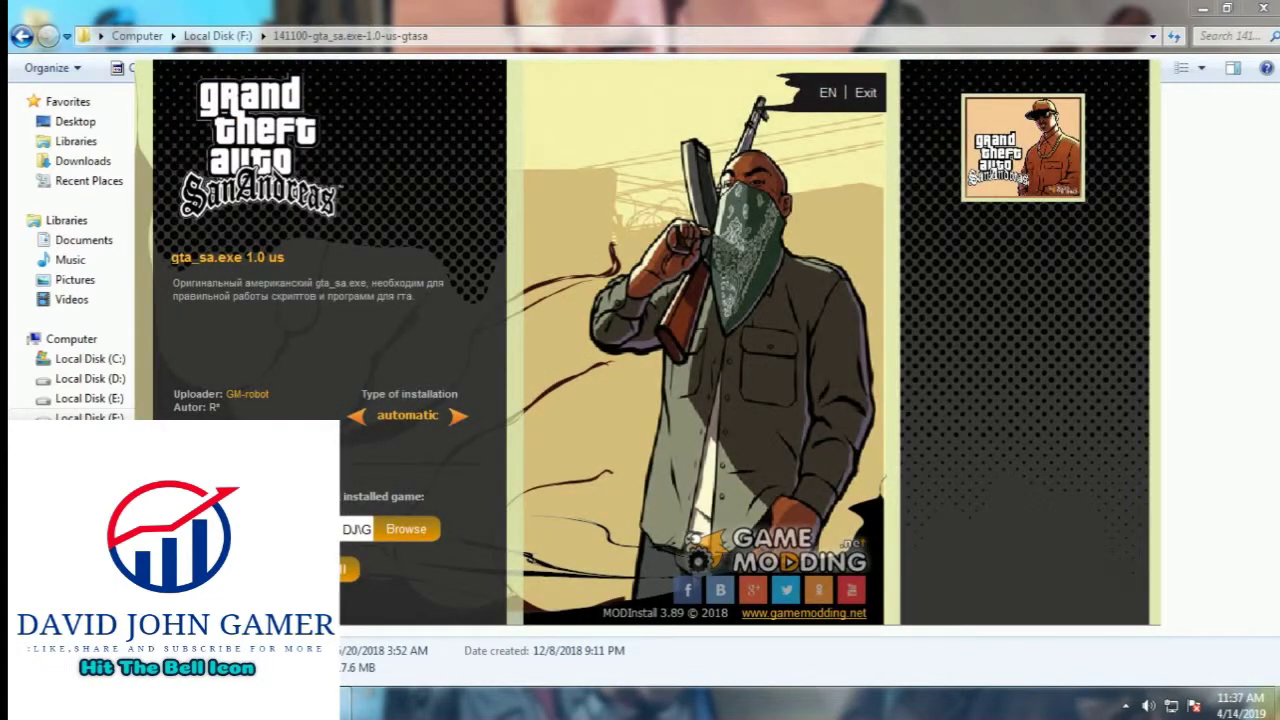
{"action": "left_click", "coordinate": [320, 569]}
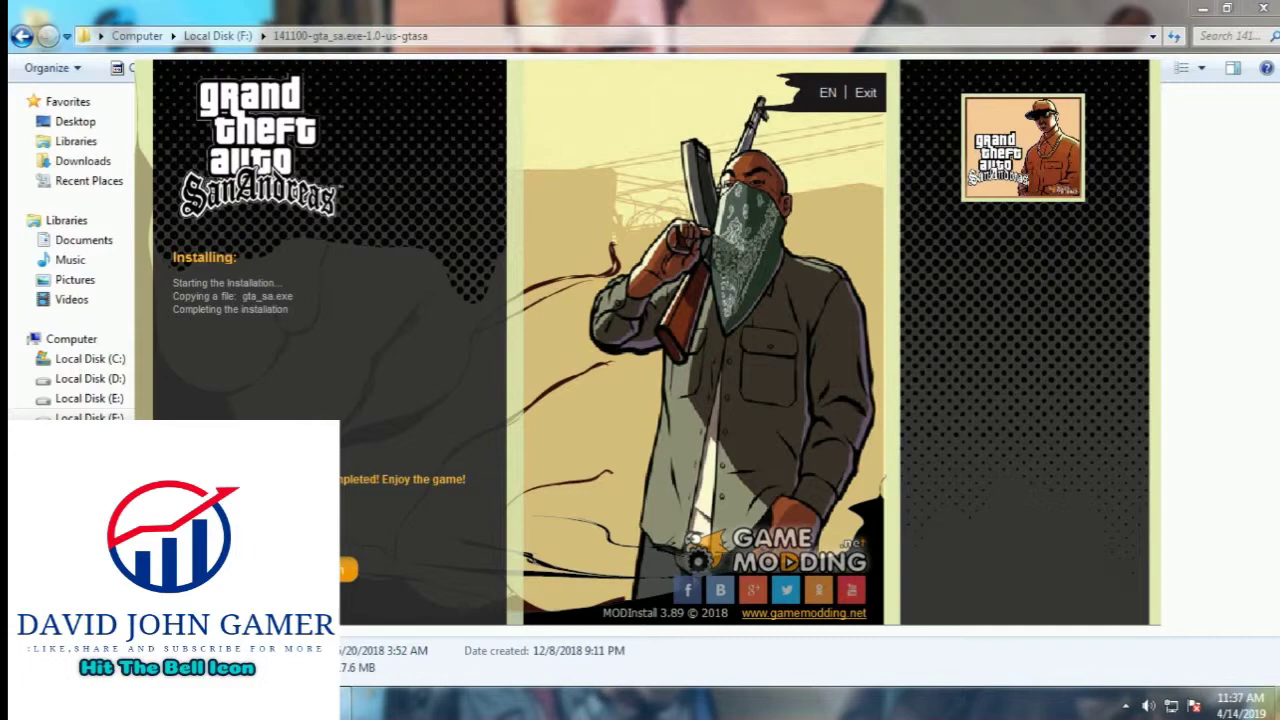
{"action": "left_click", "coordinate": [320, 569]}
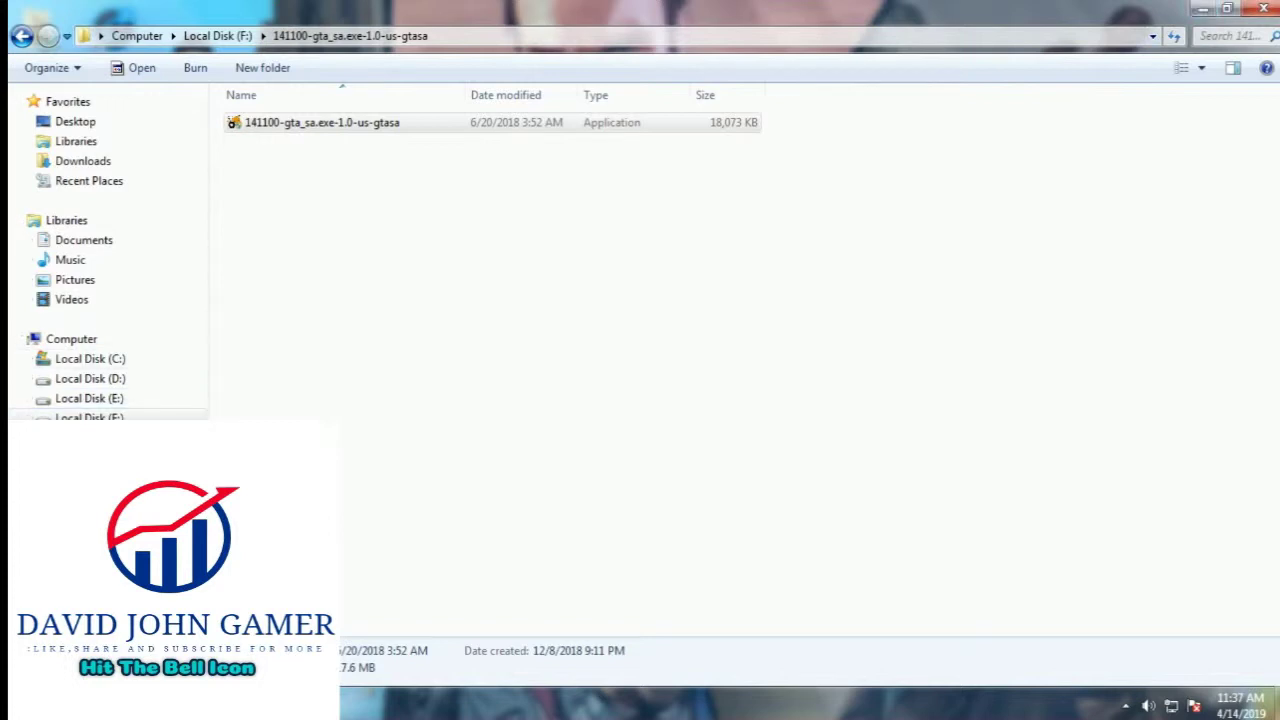
{"action": "left_click", "coordinate": [1000, 250]}
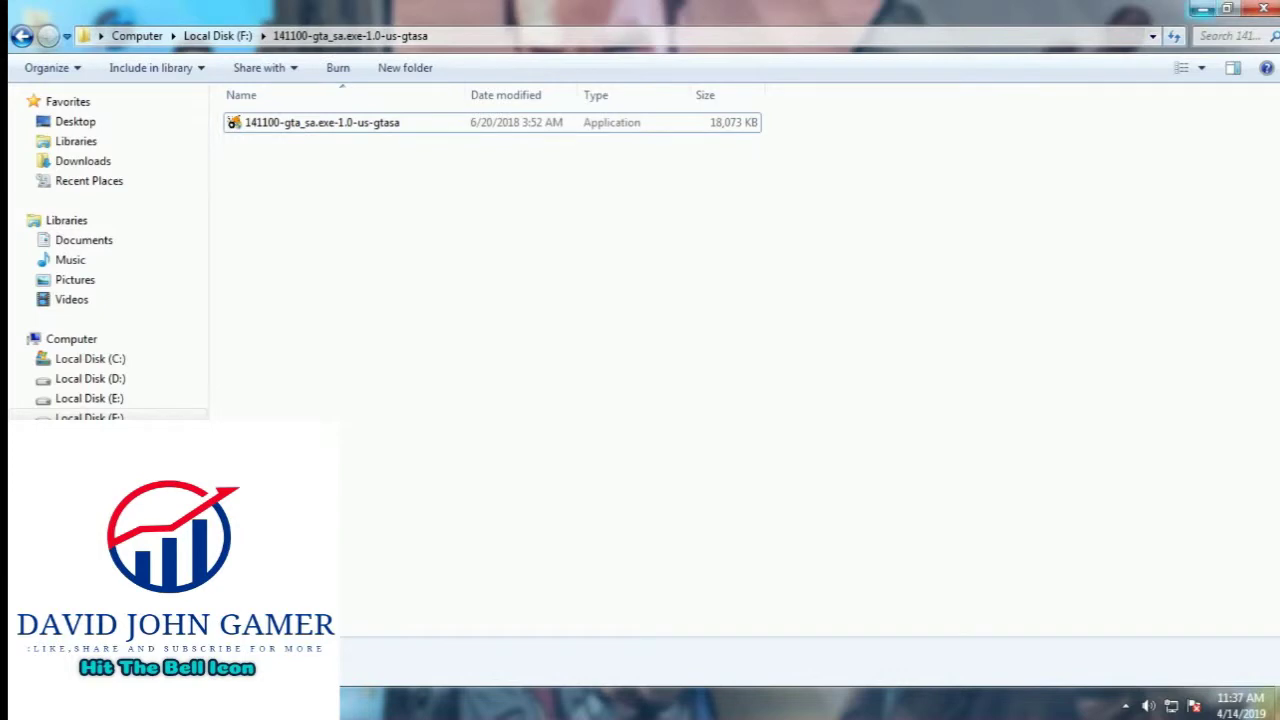
{"action": "left_click", "coordinate": [1203, 9]}
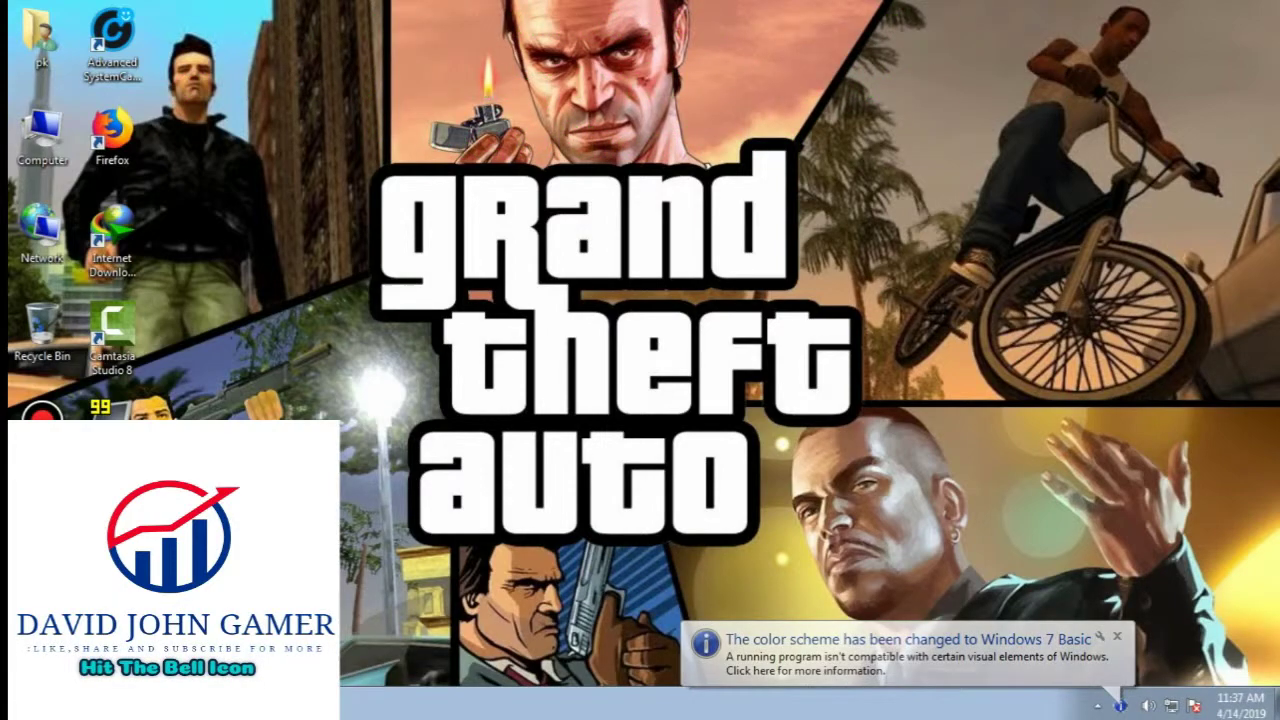
Step: Dismiss the color scheme notification and start a new game in GTA San Andreas to test the 1.0 executable
{"action": "left_click", "coordinate": [1117, 636]}
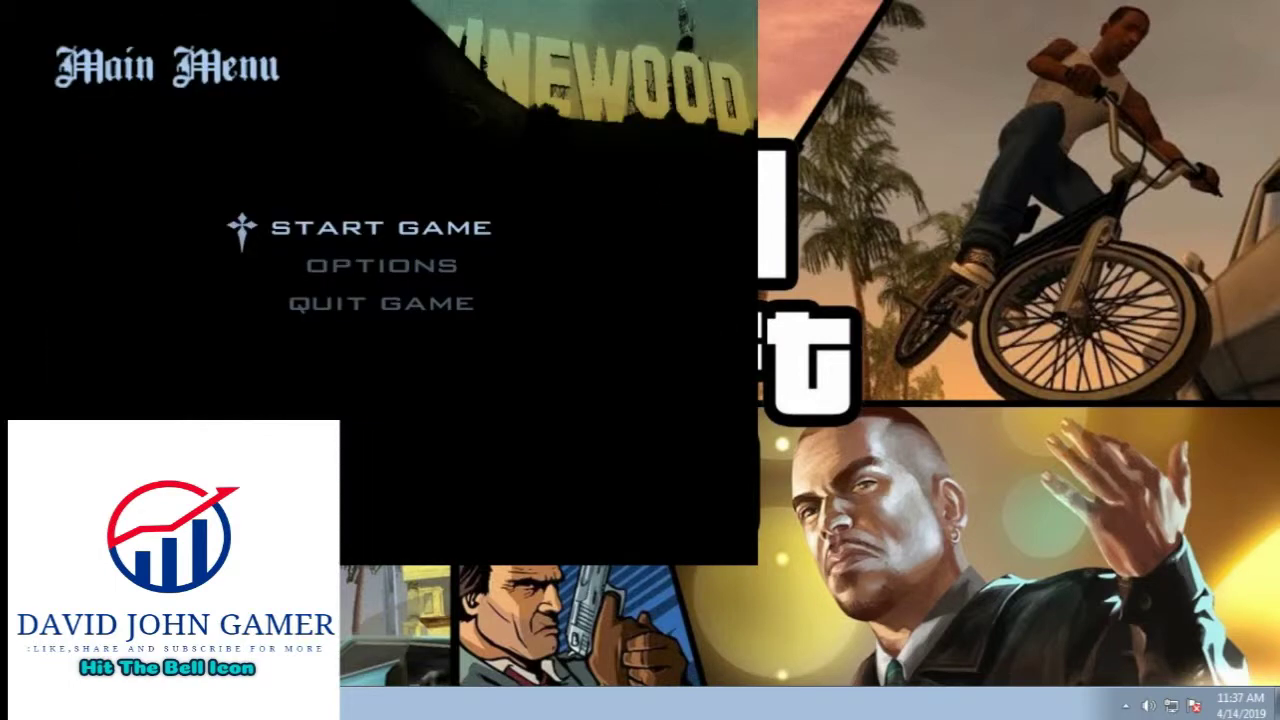
{"action": "key", "text": "Return"}
{"action": "key", "text": "Return"}
{"action": "key", "text": "Return"}
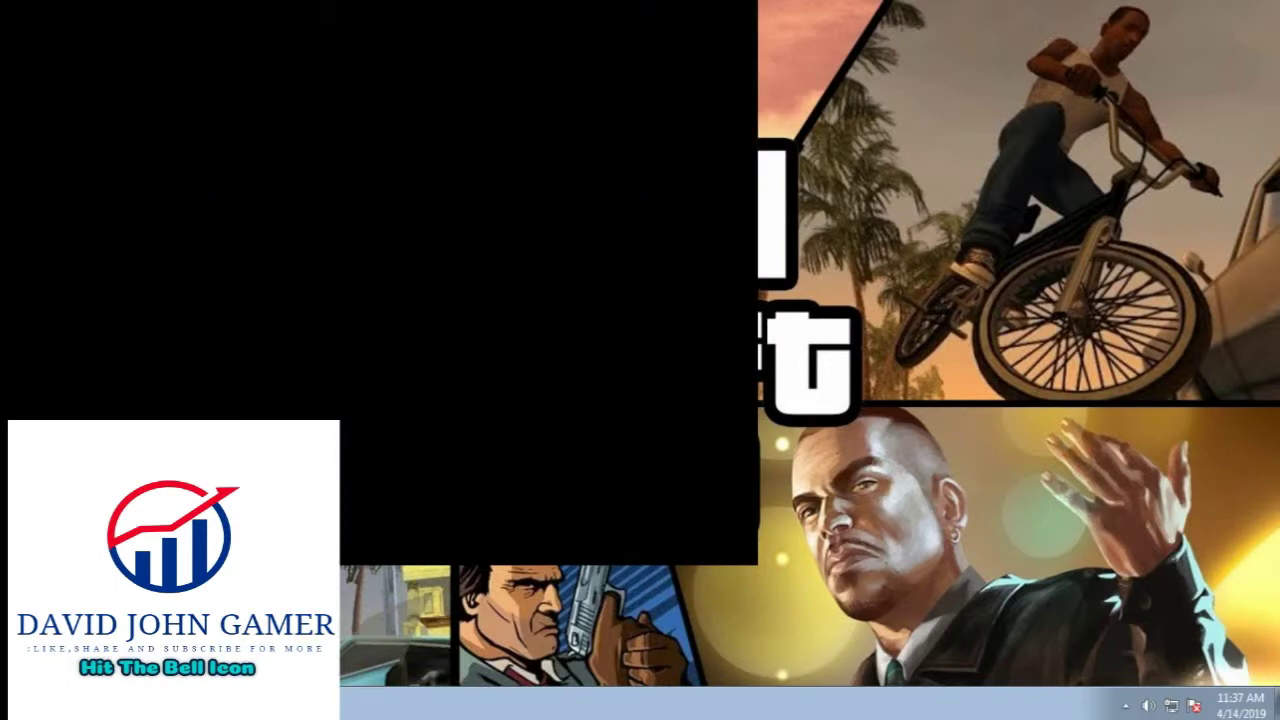